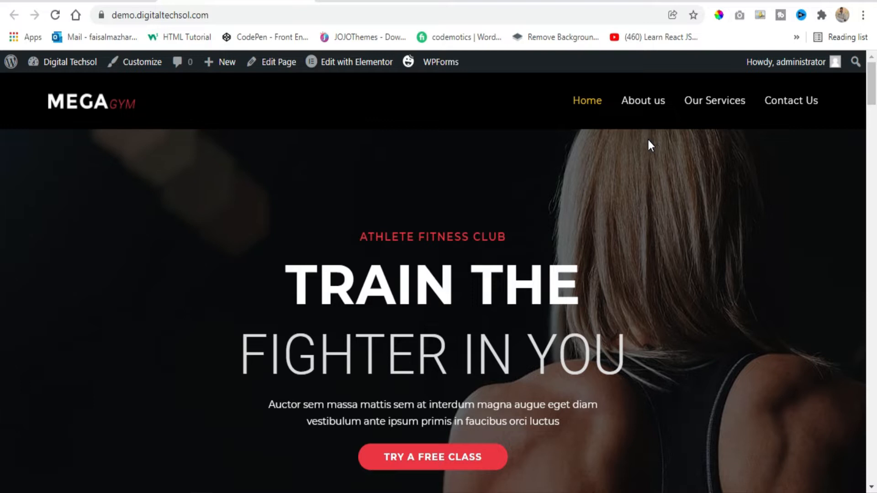
Look through the demo site's Home, About us and Our Services pages, comparing the header shown on each.
scroll(314, 114, down, 1)
scroll(333, 144, up, 1)
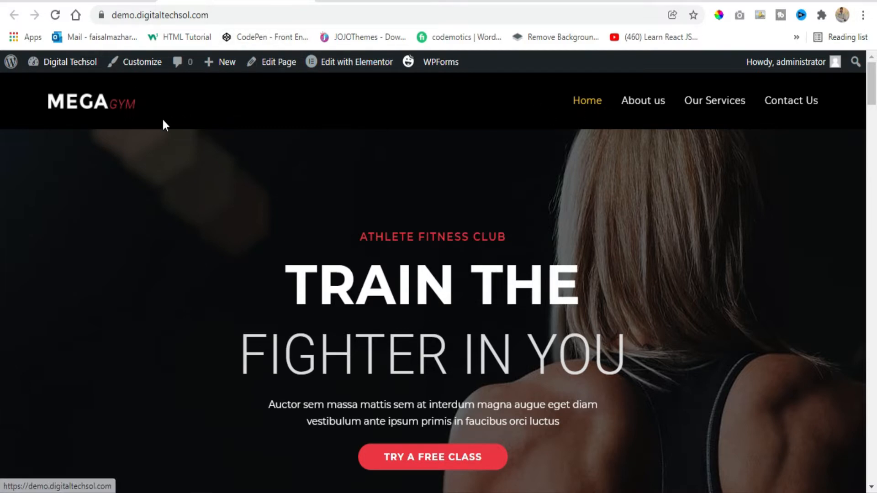
scroll(201, 242, down, 4)
scroll(204, 244, up, 4)
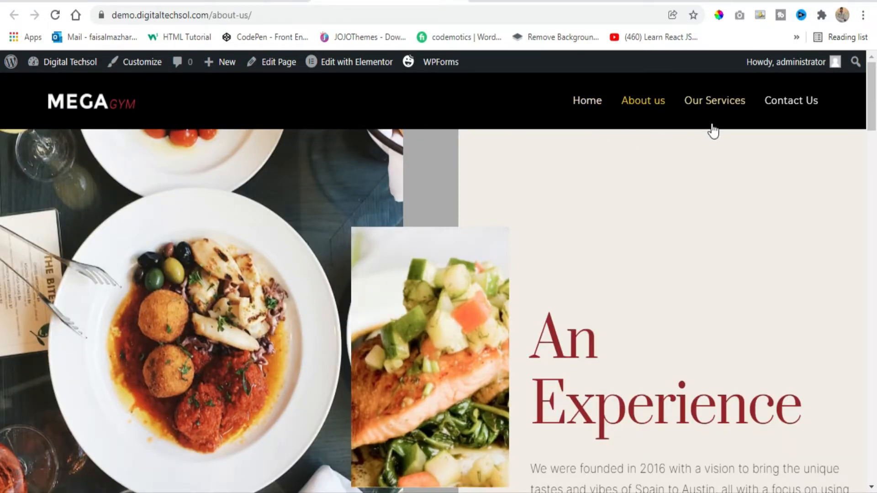
click(713, 103)
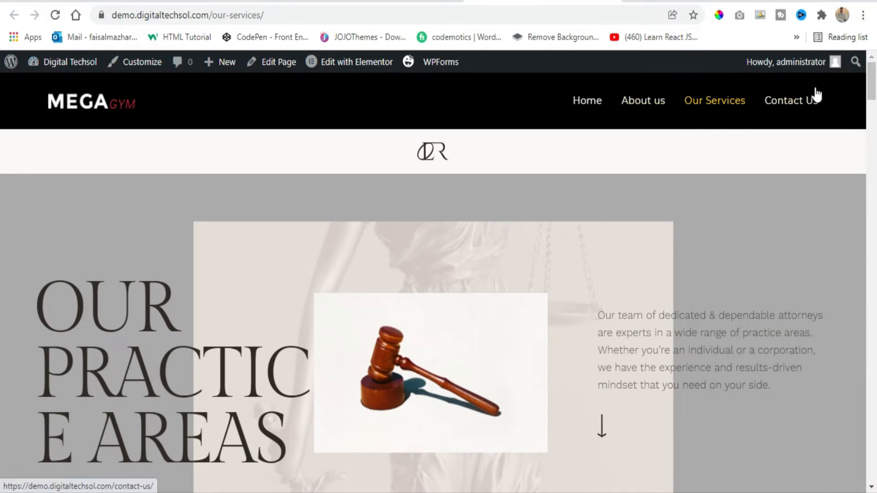
click(242, 4)
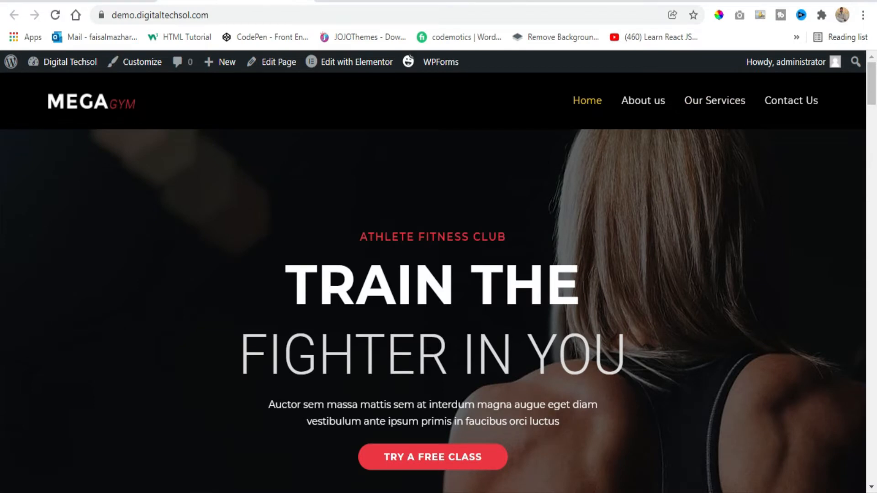
Check the templates in the theme's My Library and view the Custom Header 1 template on the site.
click(69, 3)
scroll(8, 256, down, 4)
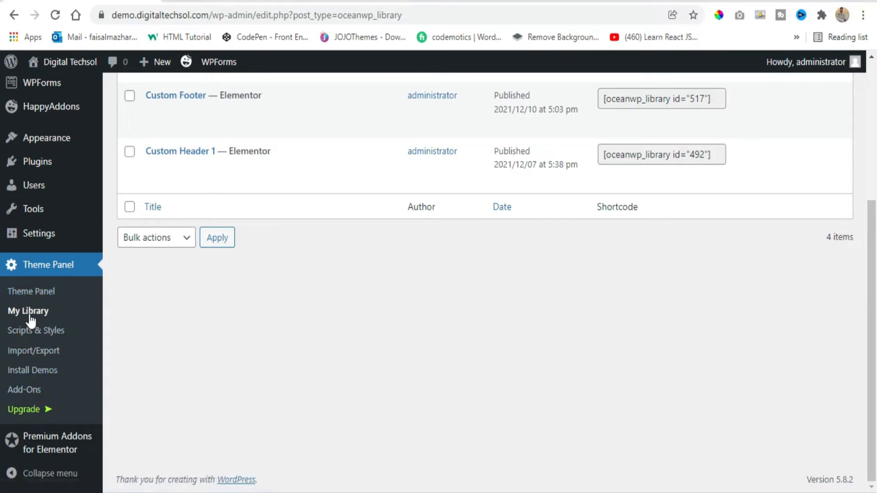
scroll(233, 397, up, 5)
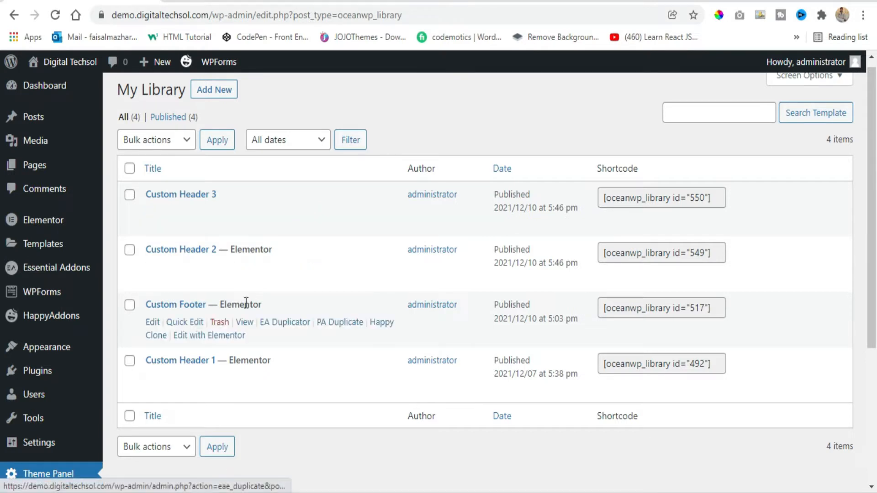
scroll(190, 379, down, 1)
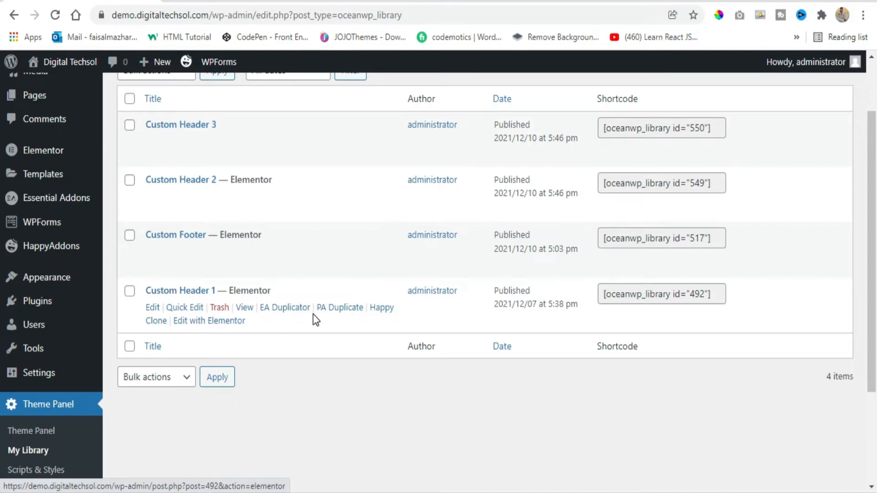
click(242, 308)
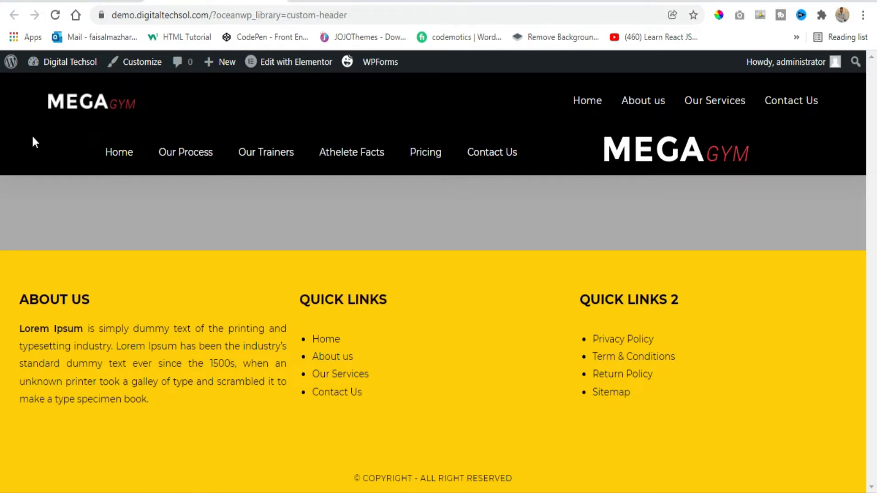
drag(32, 134, 577, 188)
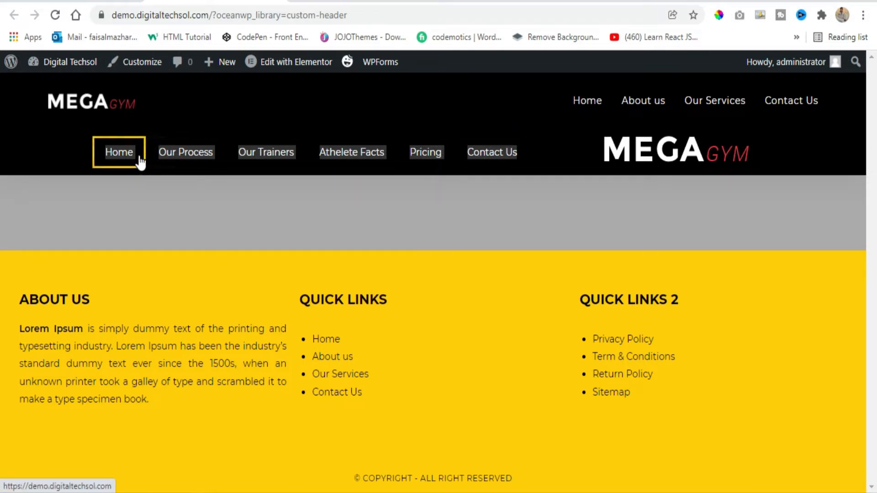
click(192, 198)
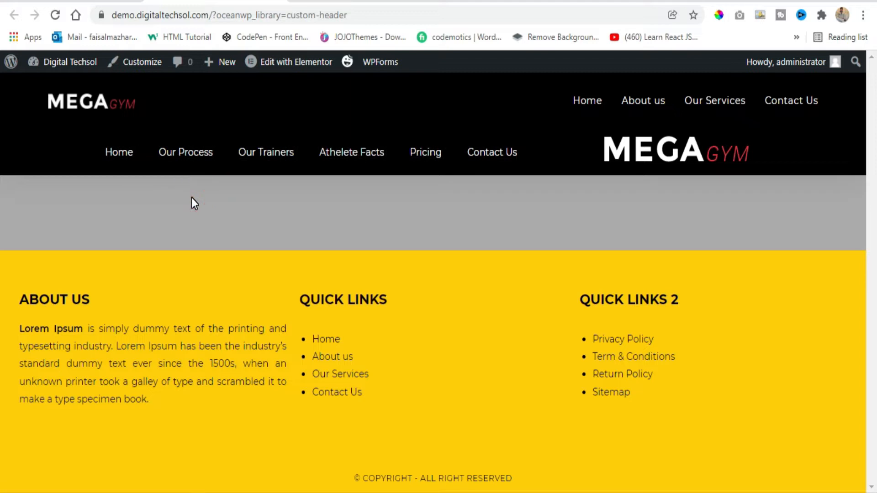
Open Custom Header 1 in Elementor and inspect the settings of its nav menu and logo image.
click(295, 62)
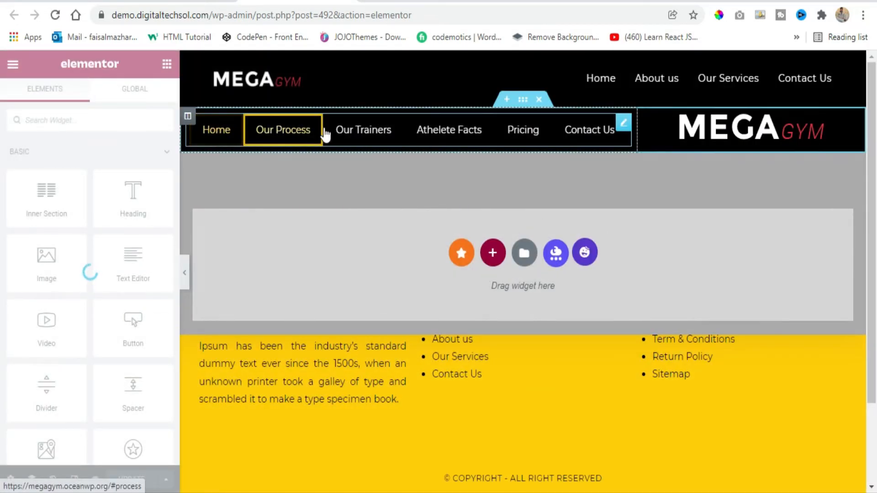
click(623, 130)
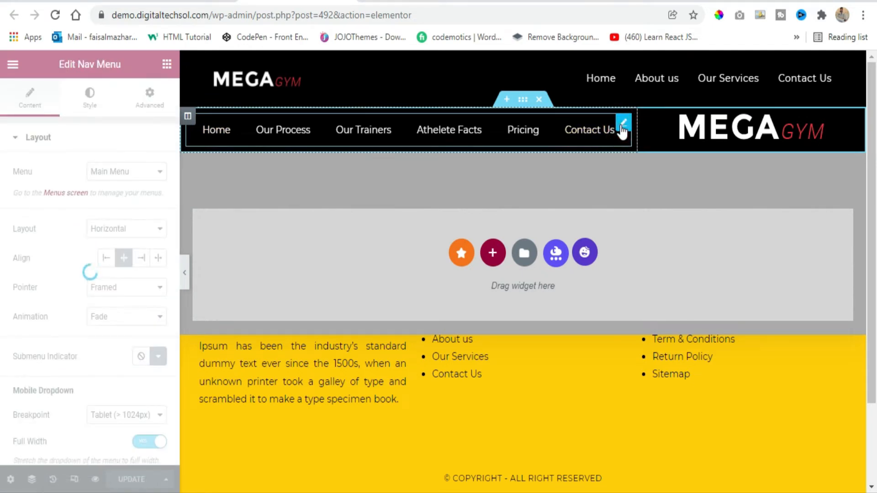
click(851, 124)
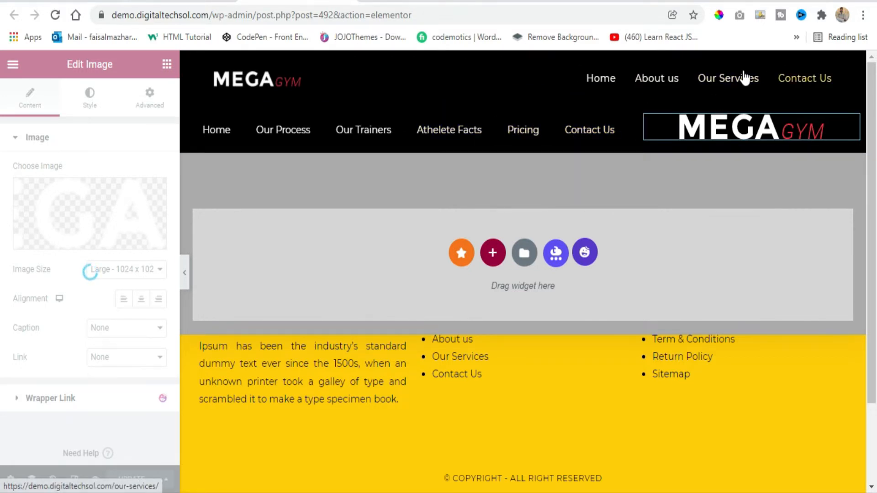
Open Custom Header 2 from My Library for editing and review its title, page template and OceanWP settings.
click(29, 1)
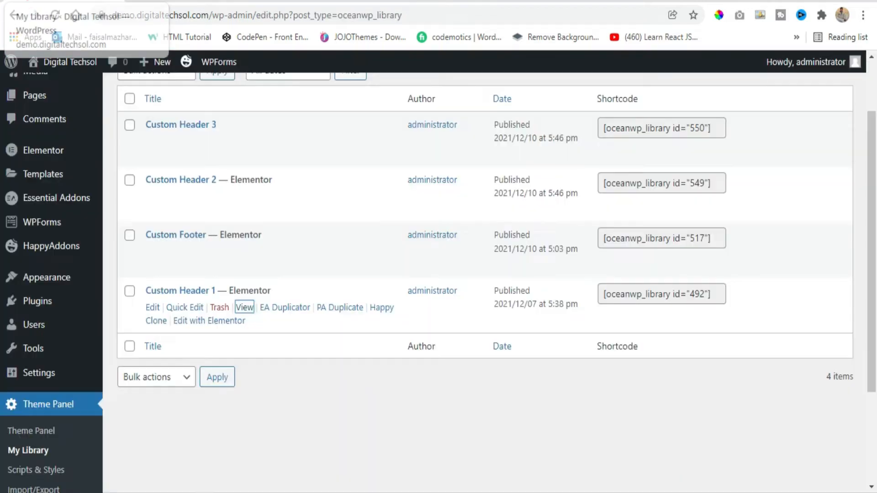
scroll(324, 404, up, 3)
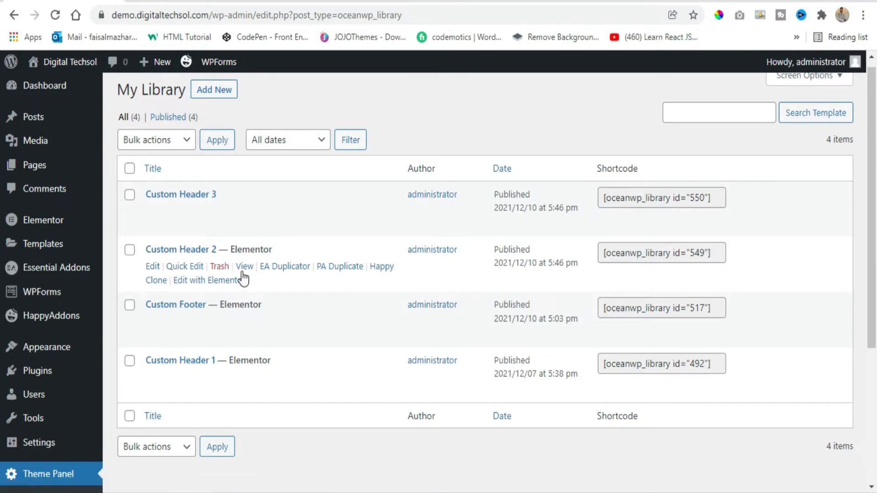
scroll(155, 269, up, 1)
click(153, 276)
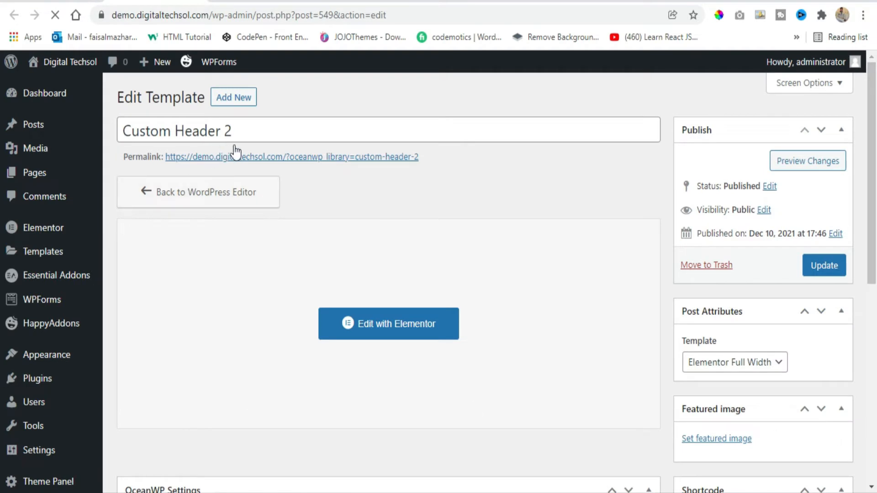
drag(236, 136, 104, 149)
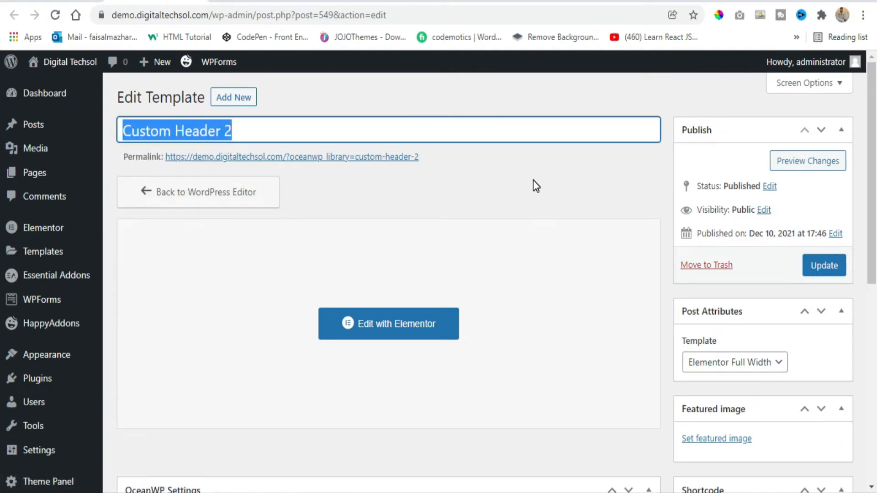
click(764, 361)
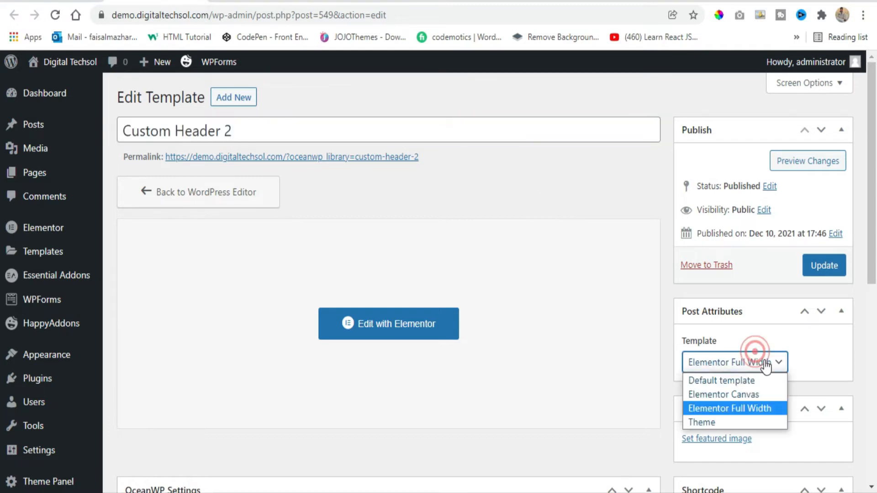
click(764, 362)
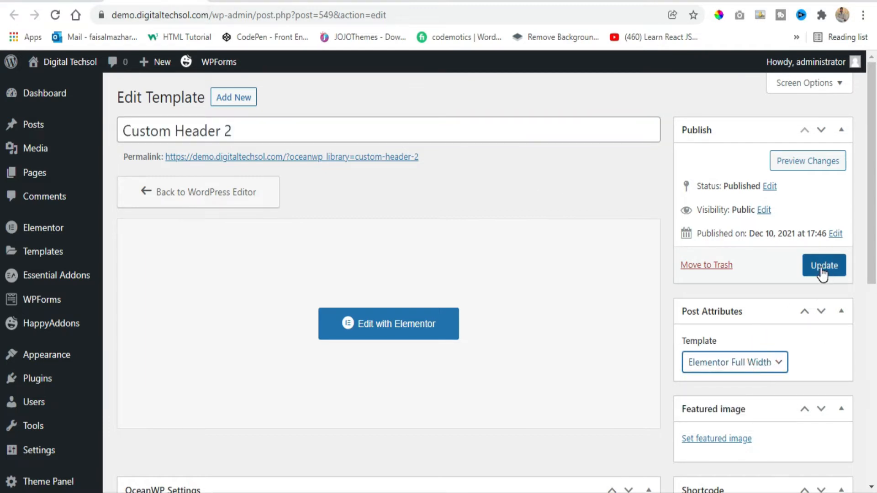
scroll(370, 298, down, 3)
scroll(369, 301, up, 2)
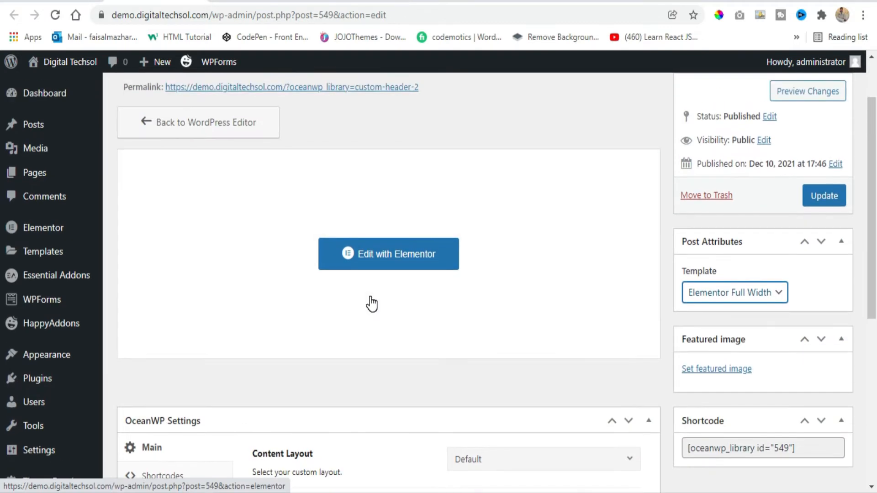
Open Custom Header 2 in the Elementor editor, glancing at the Custom Header 1 page while it loads.
click(397, 267)
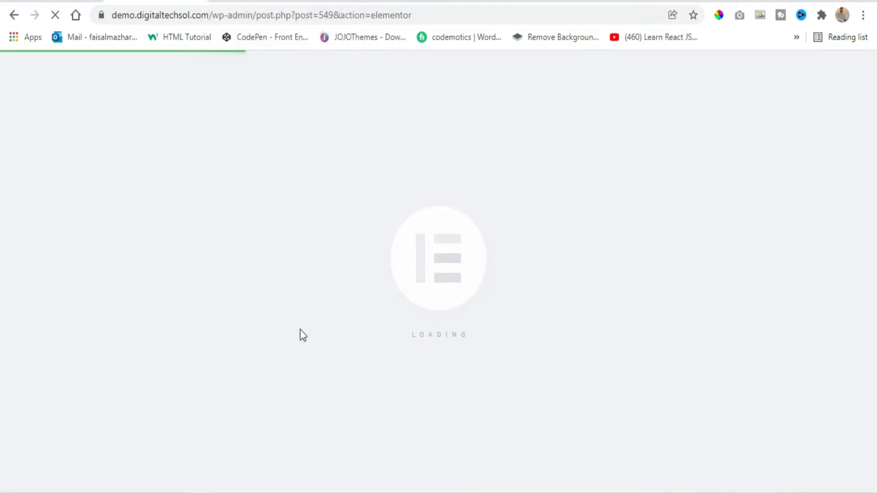
click(249, 1)
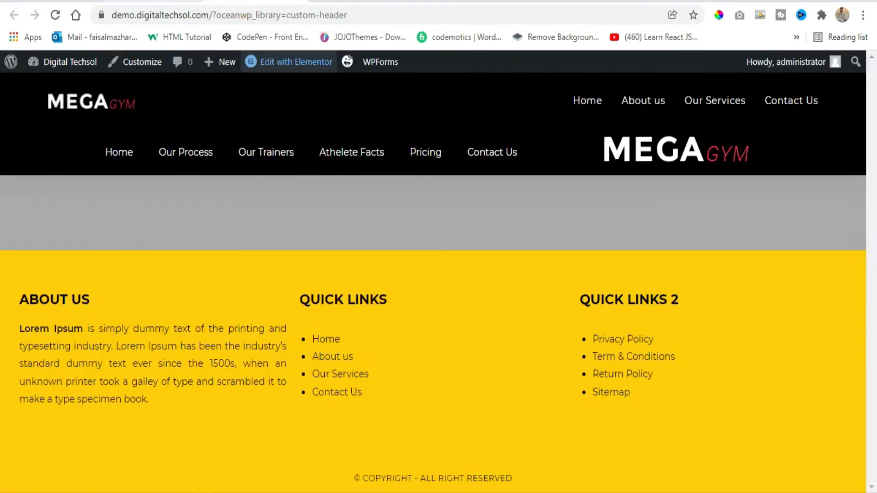
click(157, 1)
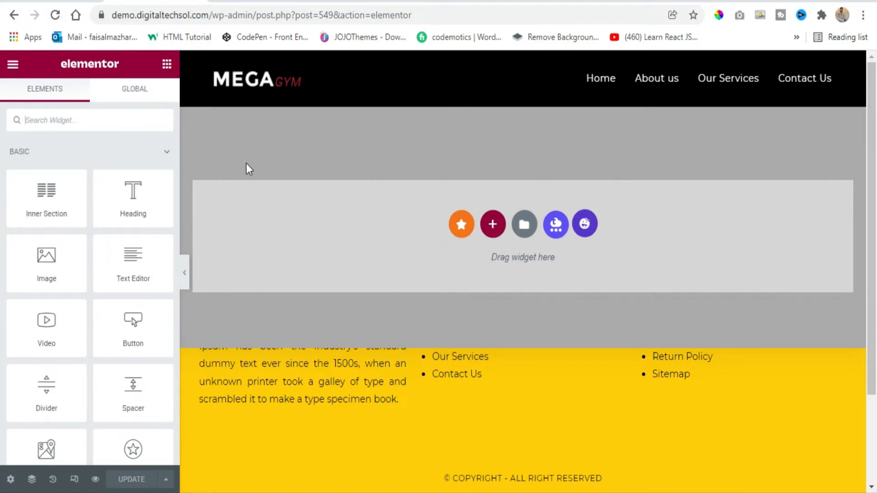
Add a three-column section with a wide middle column and give it a solid #000000 background.
click(493, 226)
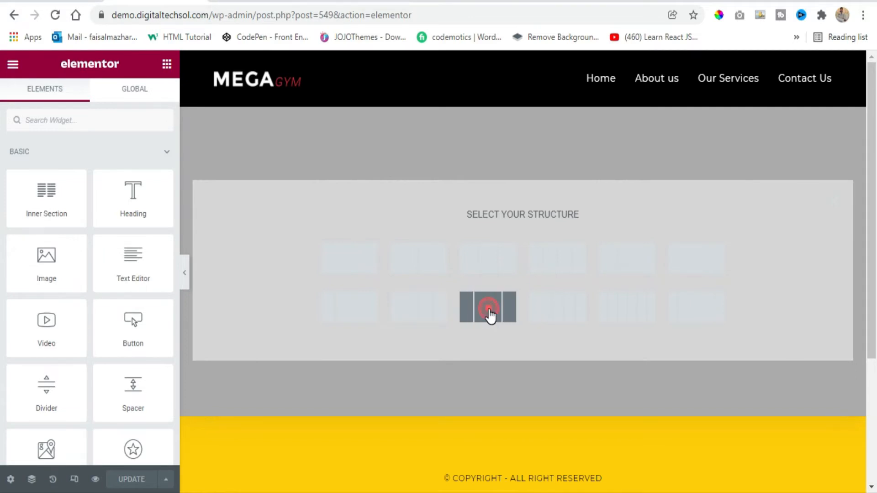
click(489, 309)
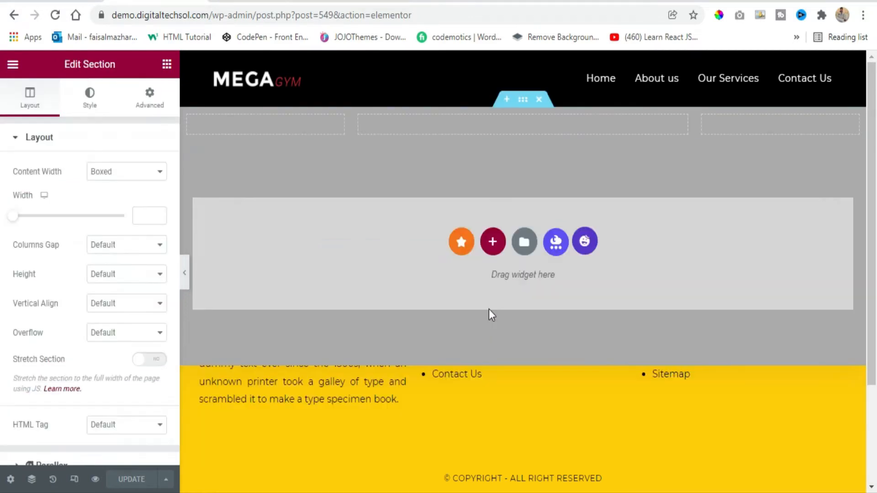
click(524, 102)
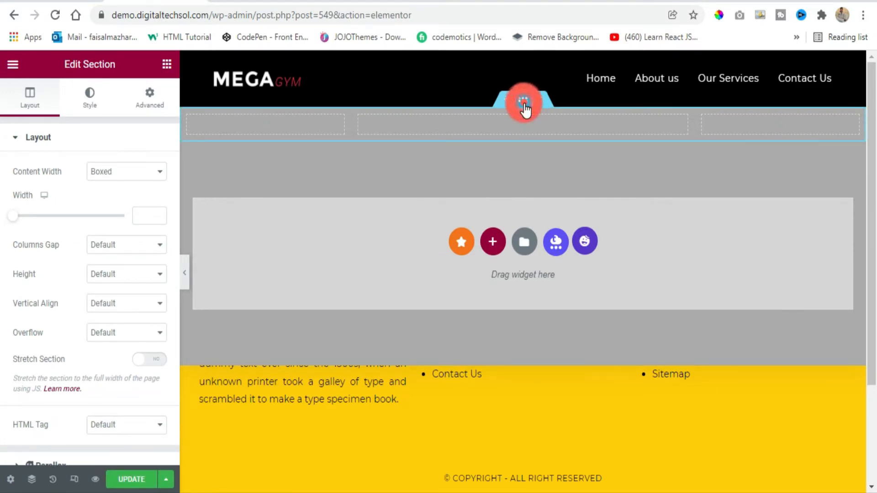
click(88, 98)
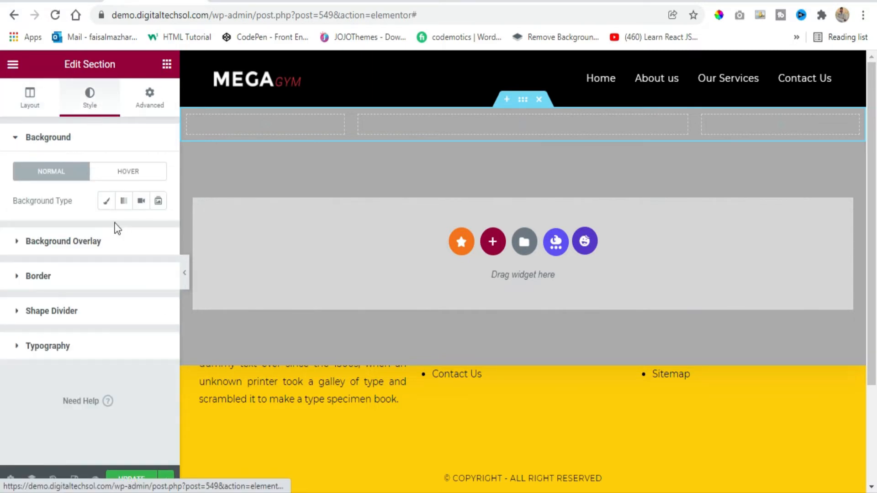
click(106, 201)
click(157, 230)
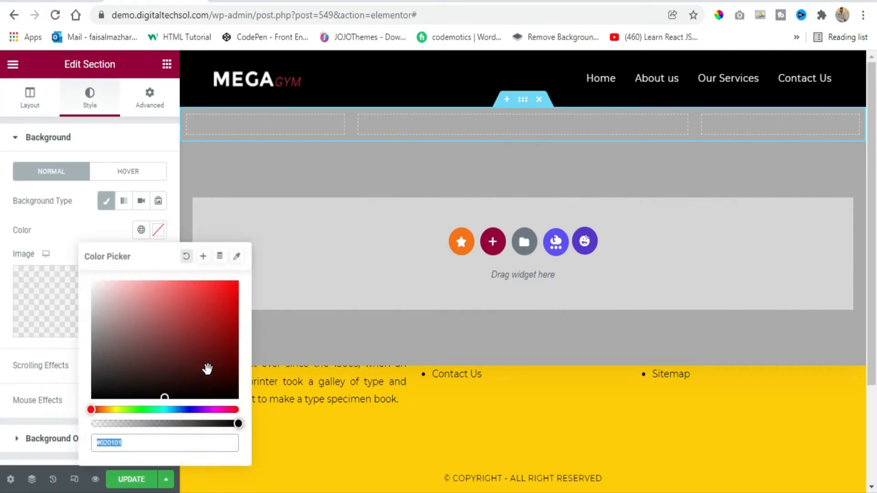
drag(208, 366, 239, 405)
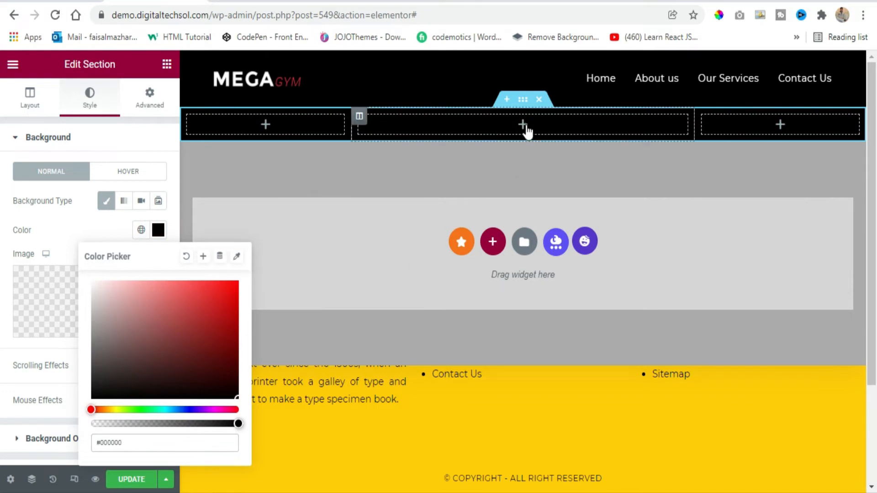
Place an Image widget in the section's middle column and insert the Mega Gym logo from the media library.
click(508, 123)
drag(59, 275, 523, 129)
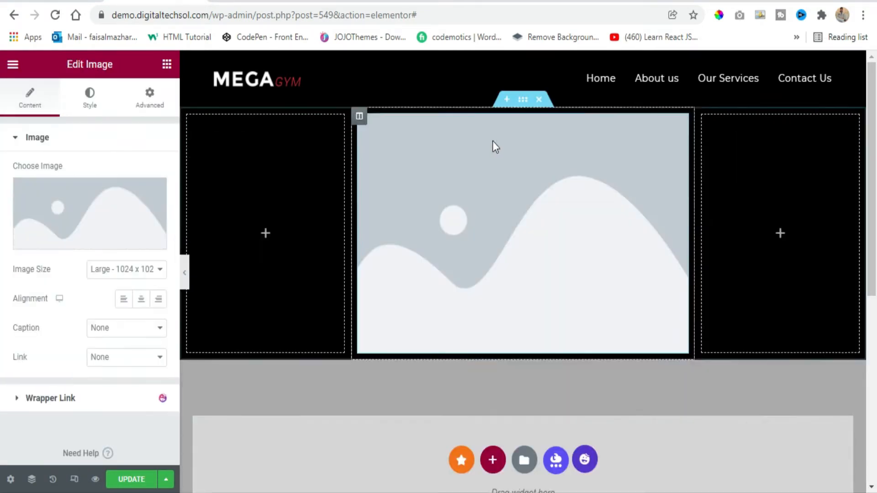
click(94, 205)
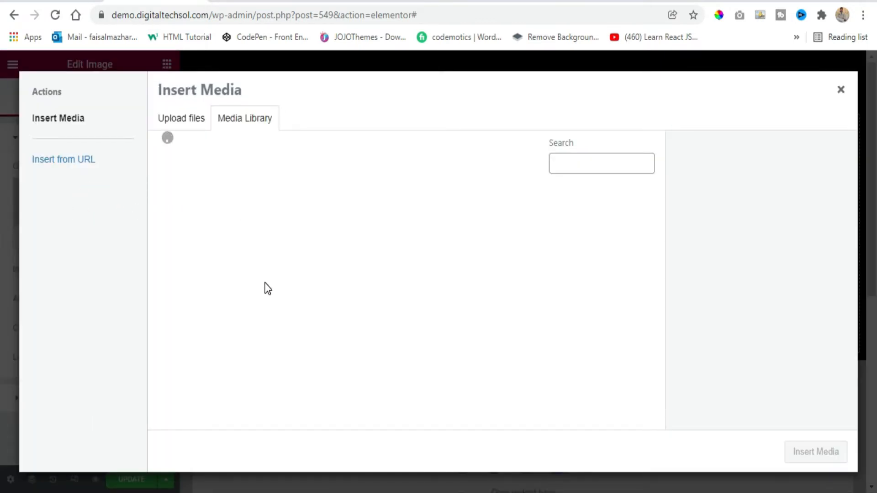
scroll(264, 290, down, 10)
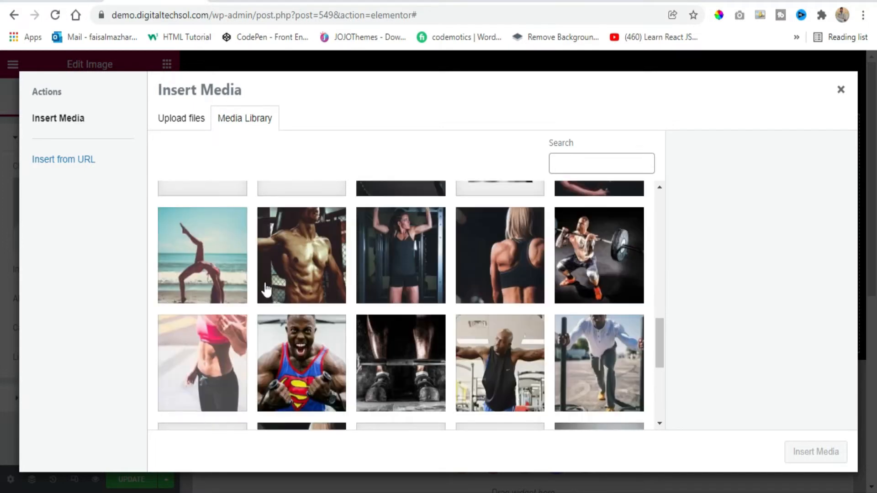
scroll(261, 322, down, 5)
click(398, 254)
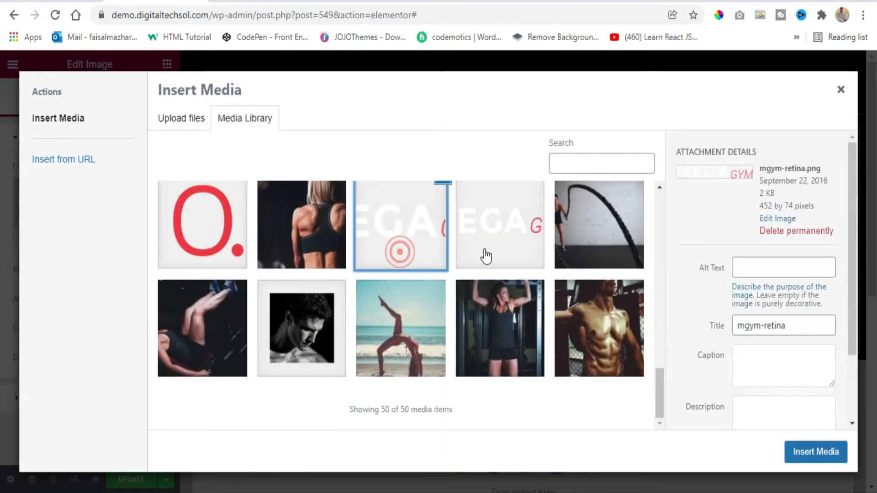
click(502, 242)
click(815, 455)
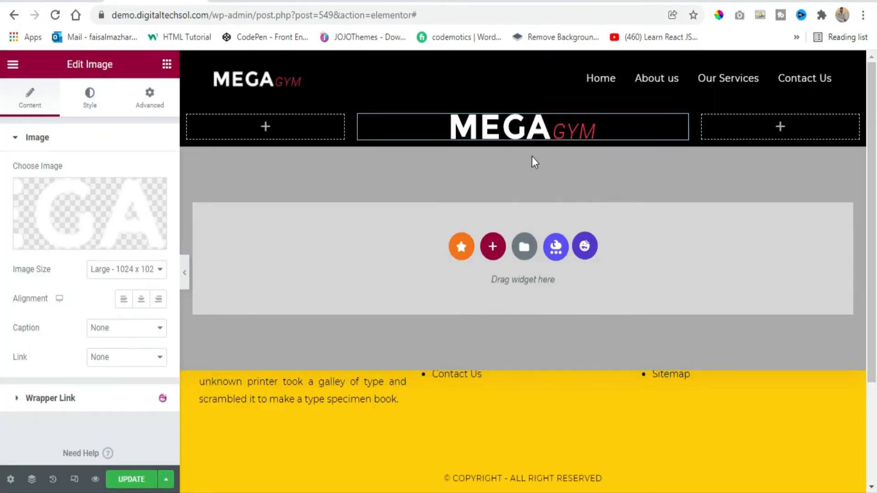
Search the widgets for menu, place a Nav Menu widget below the logo in the middle column, and select Footer Menu 1.
click(167, 64)
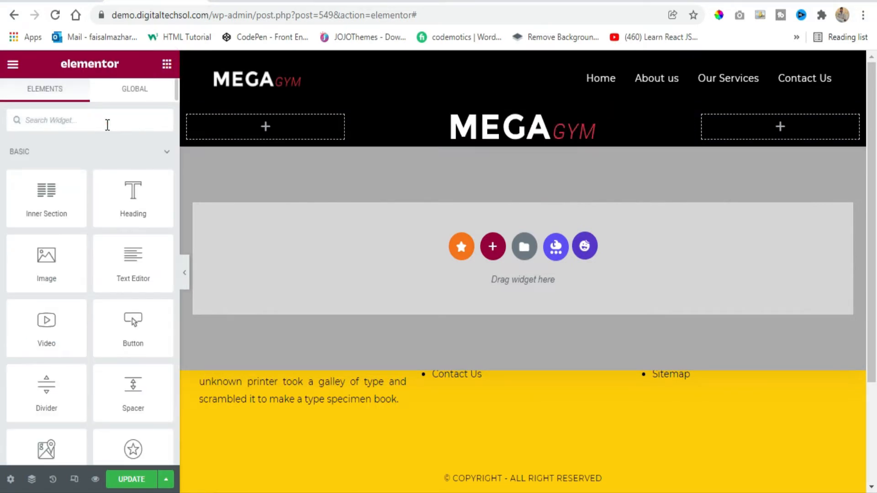
text(menu)
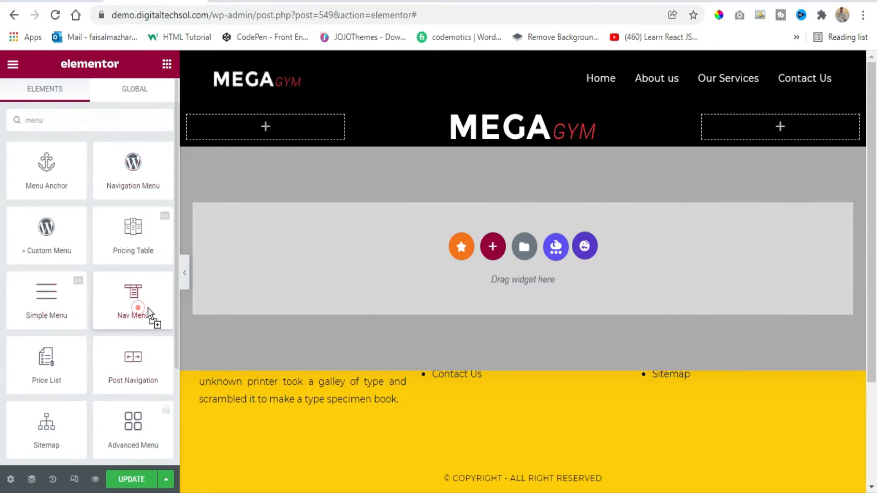
drag(137, 311, 537, 135)
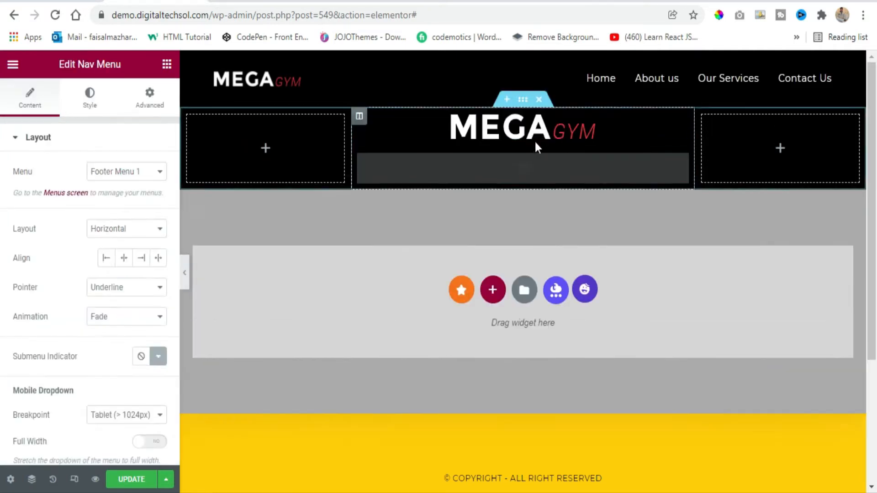
click(123, 172)
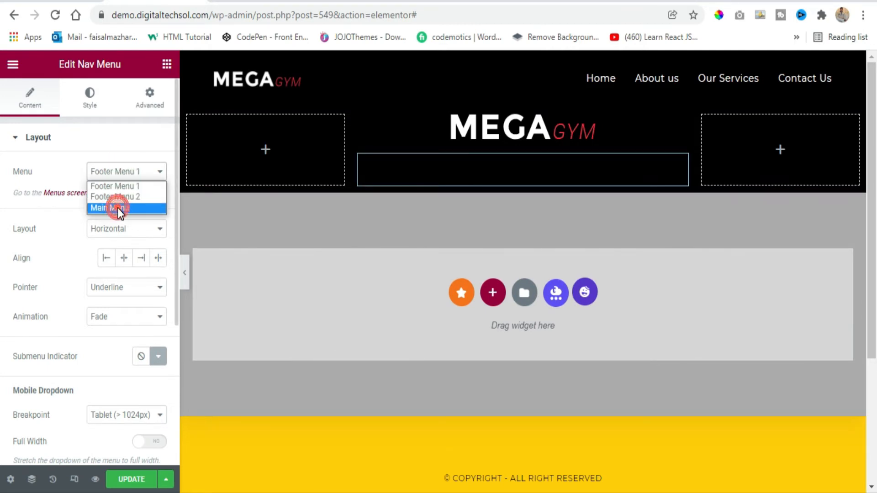
click(126, 188)
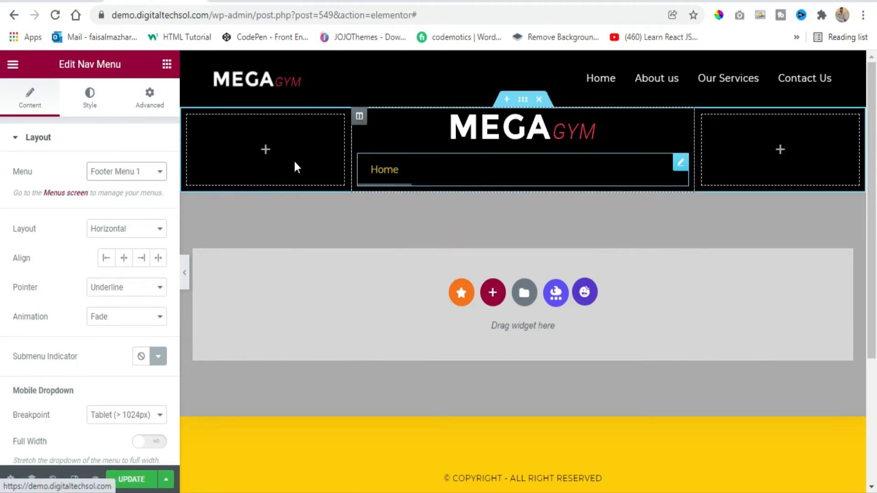
Set the nav menu's normal text color to white (#FFFFFF).
click(89, 94)
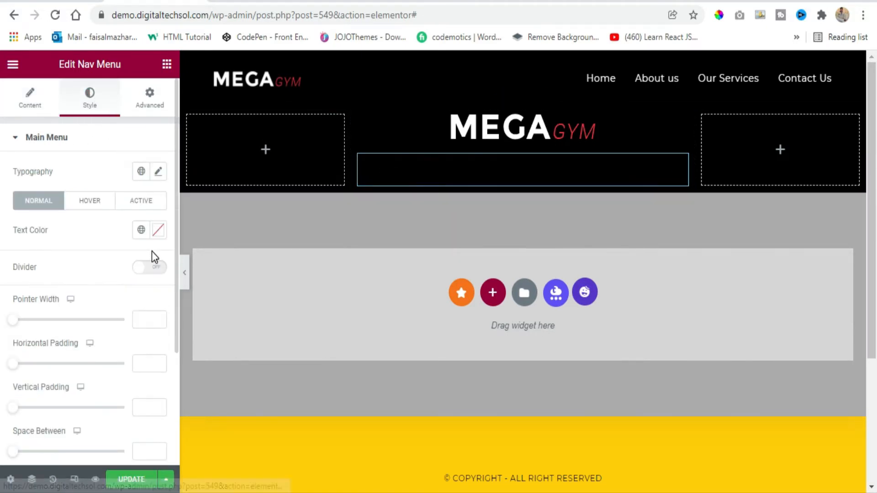
click(158, 230)
drag(107, 308, 65, 268)
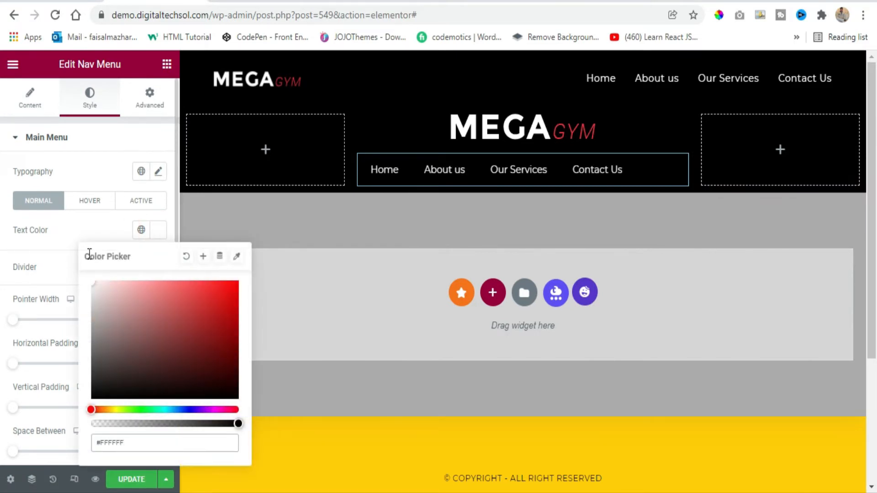
click(158, 230)
Try the Vertical and Dropdown layouts on the nav menu, test the hamburger toggle, and return the layout to Horizontal.
click(17, 97)
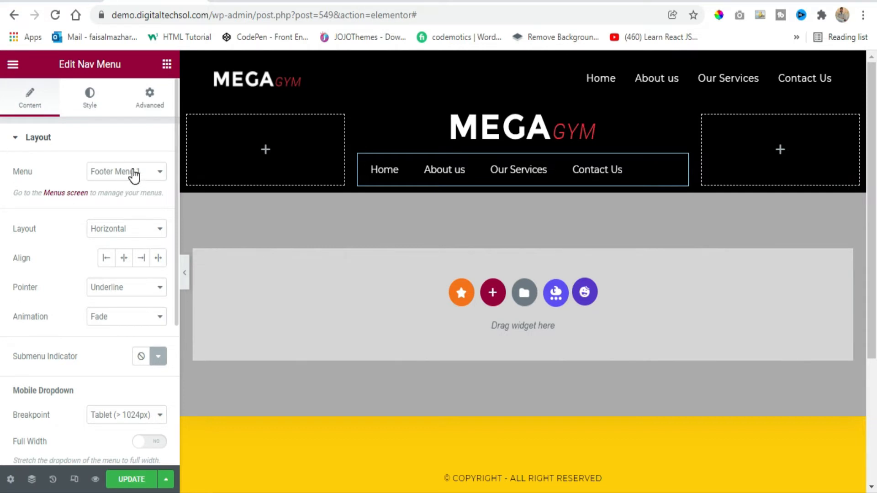
click(91, 233)
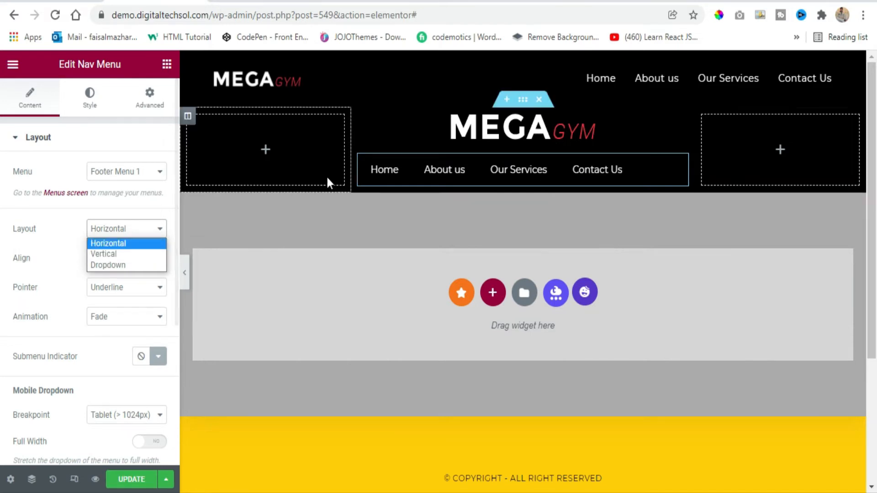
click(104, 254)
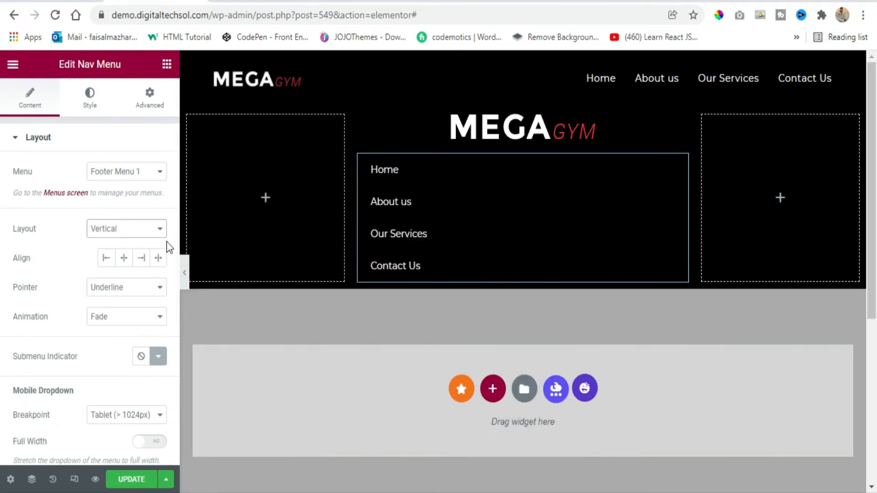
click(130, 226)
click(117, 264)
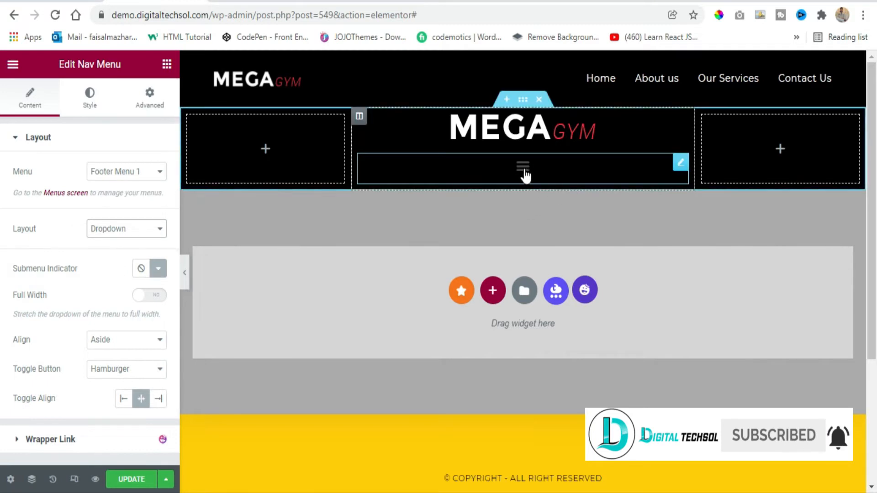
click(523, 169)
click(522, 169)
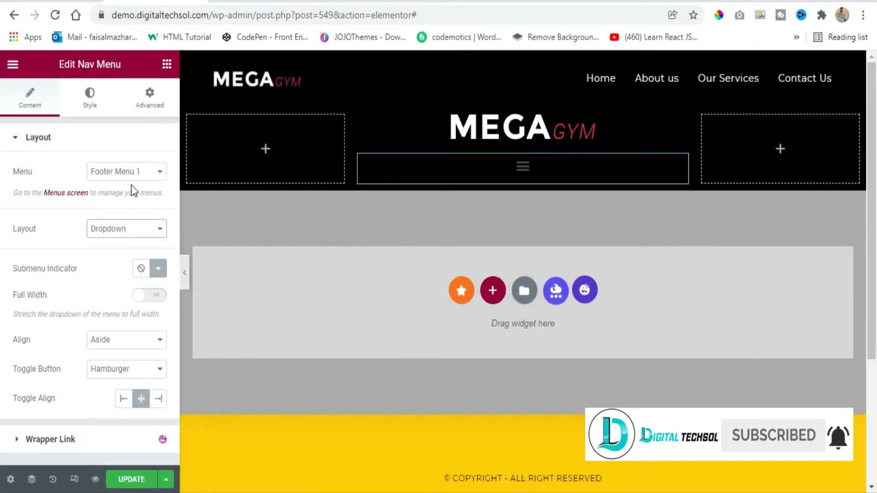
click(124, 228)
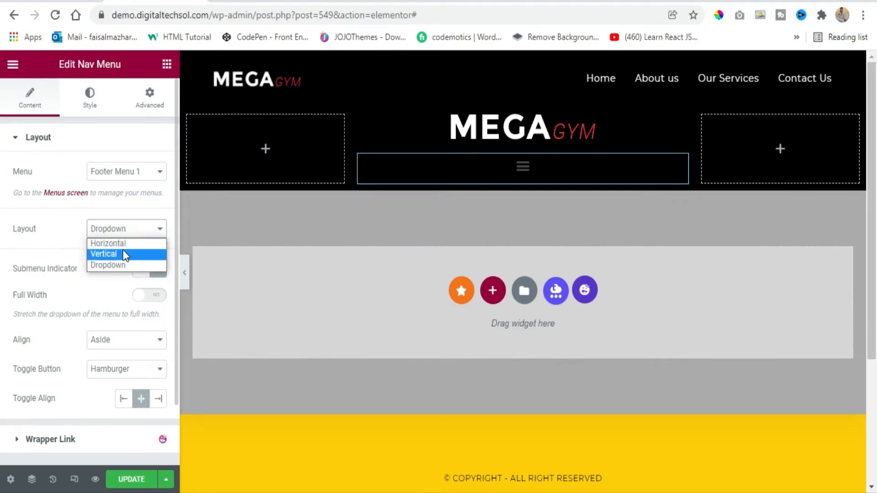
click(122, 243)
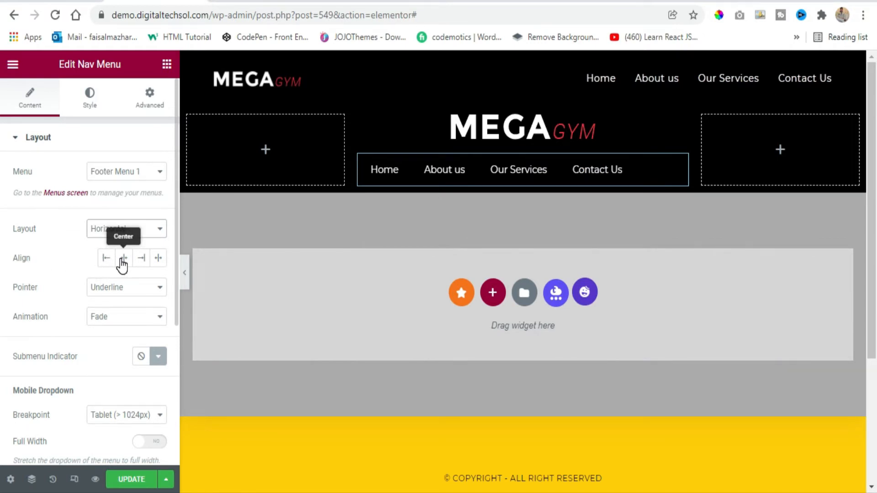
Center the nav menu items and set their pointer style to Background, keeping the Fade animation.
click(122, 261)
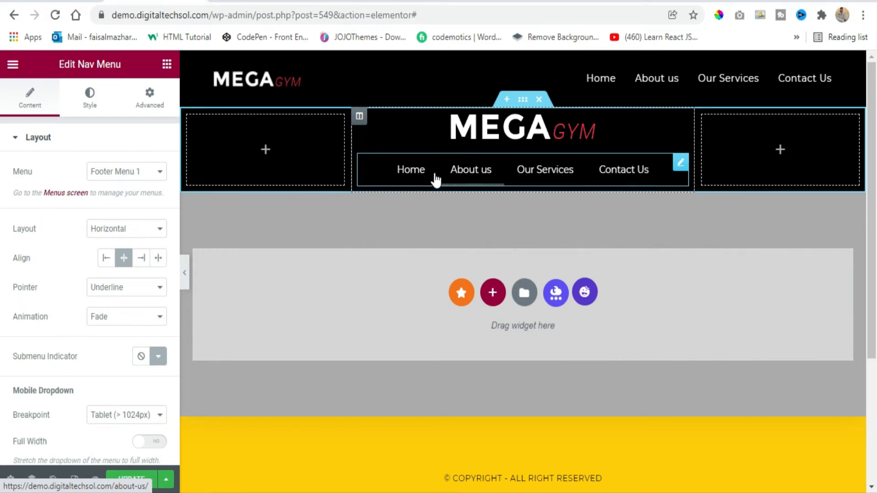
click(117, 296)
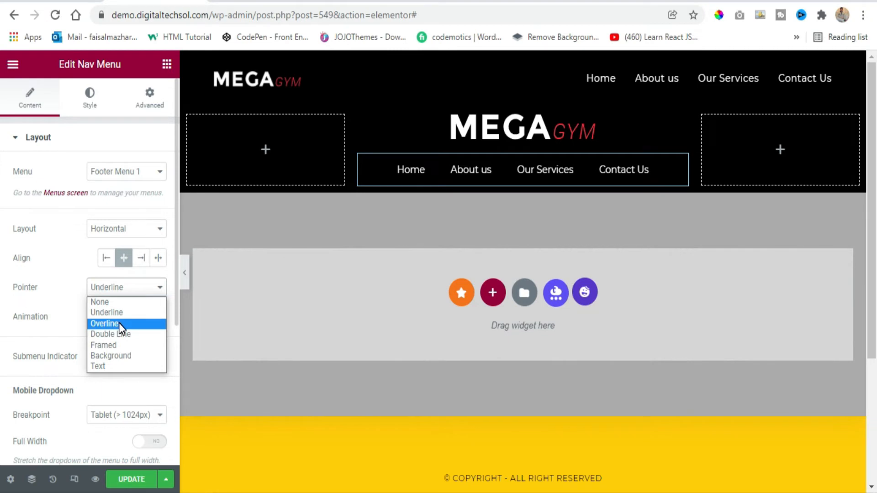
click(114, 356)
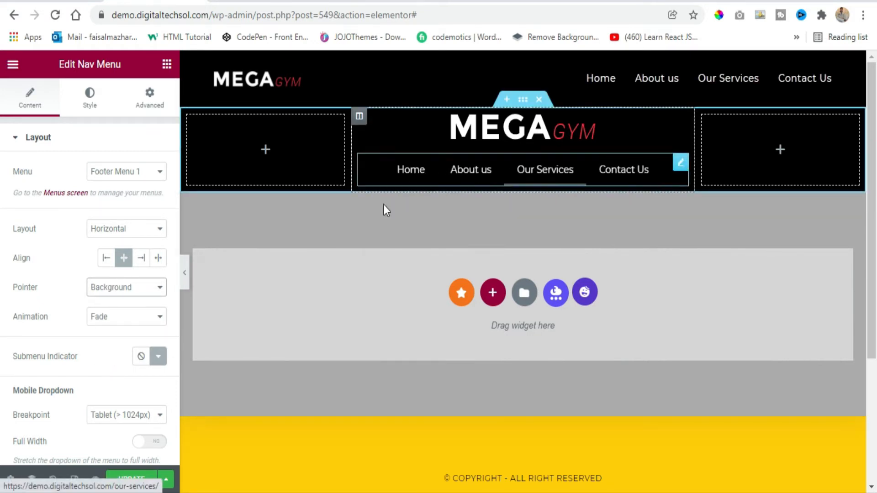
click(111, 322)
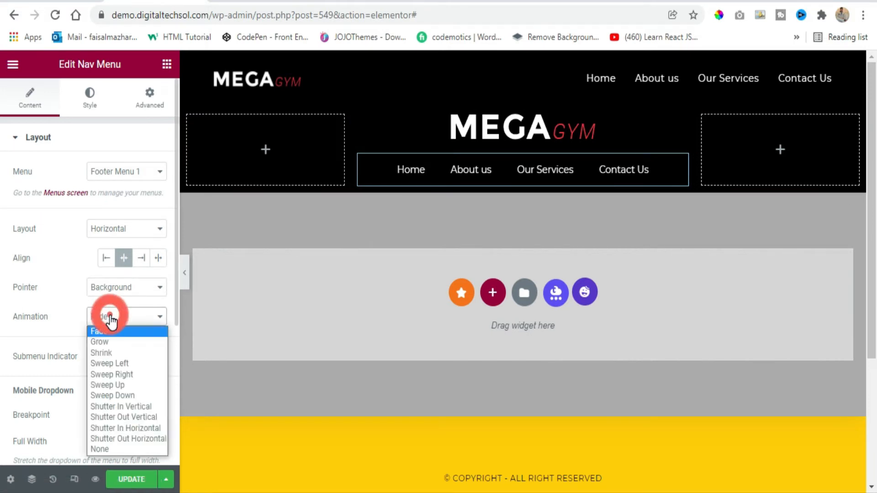
click(111, 321)
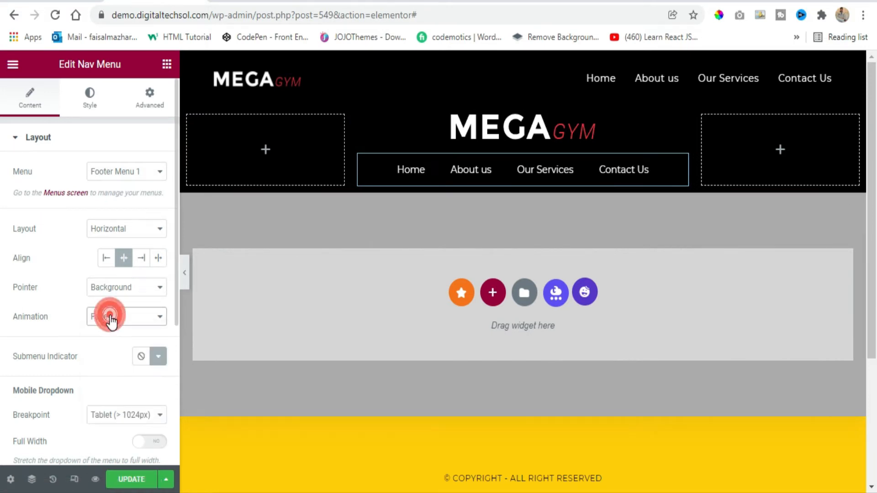
Examine the nav menu's Mobile Dropdown options for breakpoint, alignment and toggle button, switching Full Width on and back off.
scroll(110, 297, down, 3)
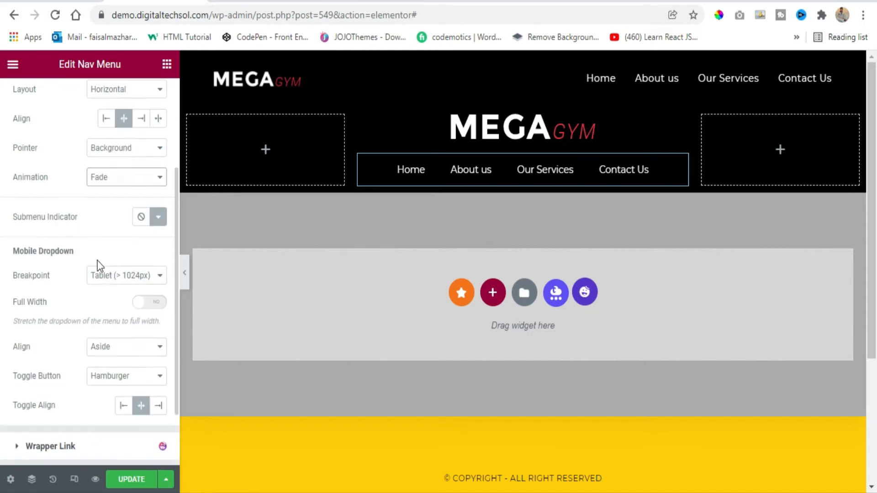
drag(7, 250, 78, 250)
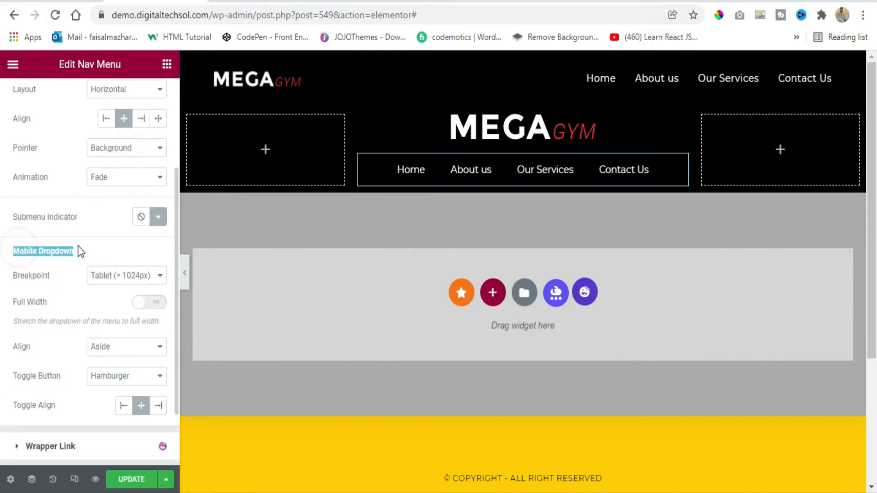
click(102, 278)
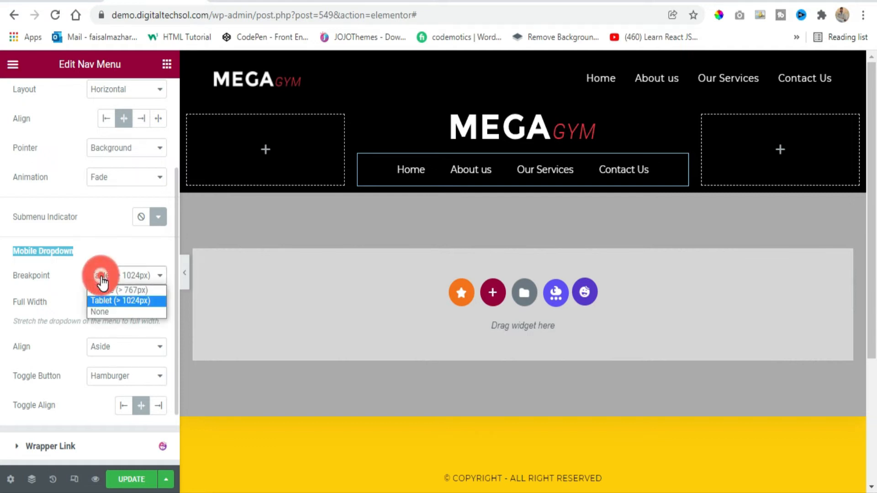
click(113, 301)
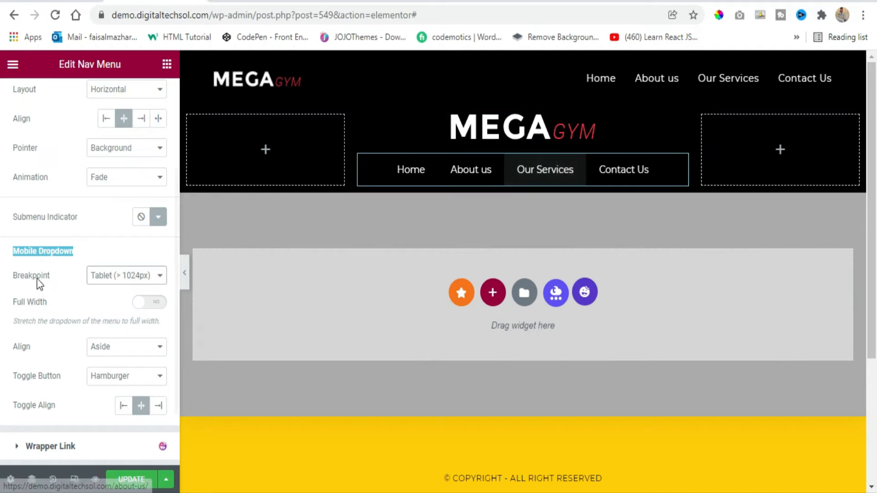
click(161, 312)
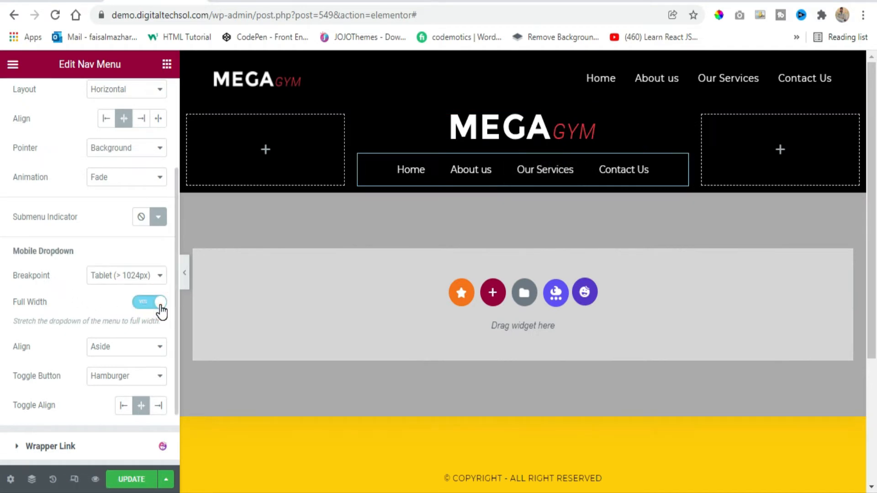
click(160, 303)
scroll(38, 346, down, 2)
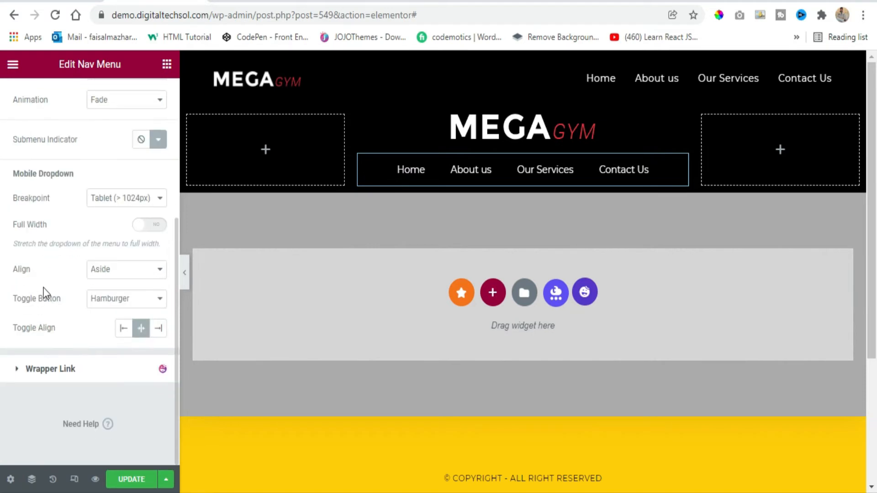
click(120, 272)
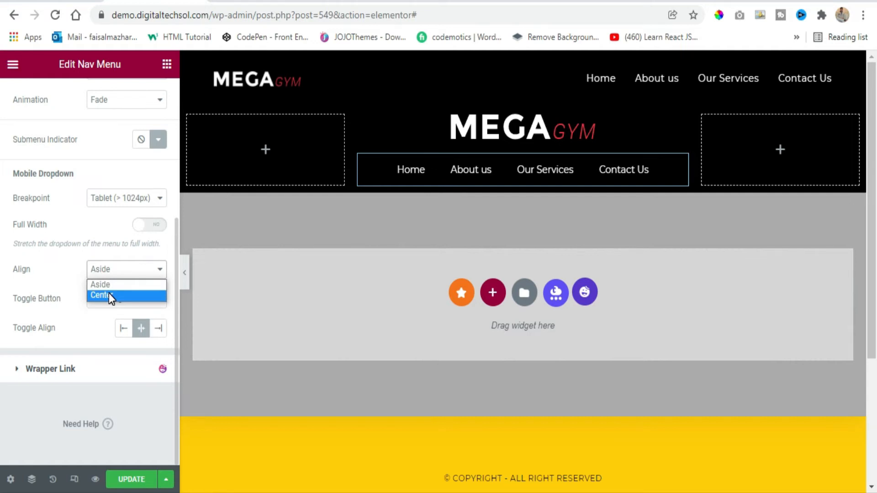
click(111, 275)
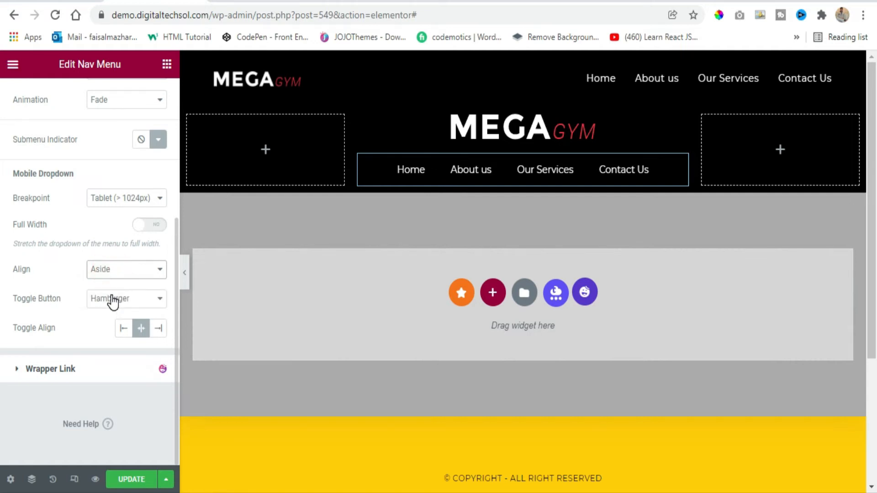
click(113, 302)
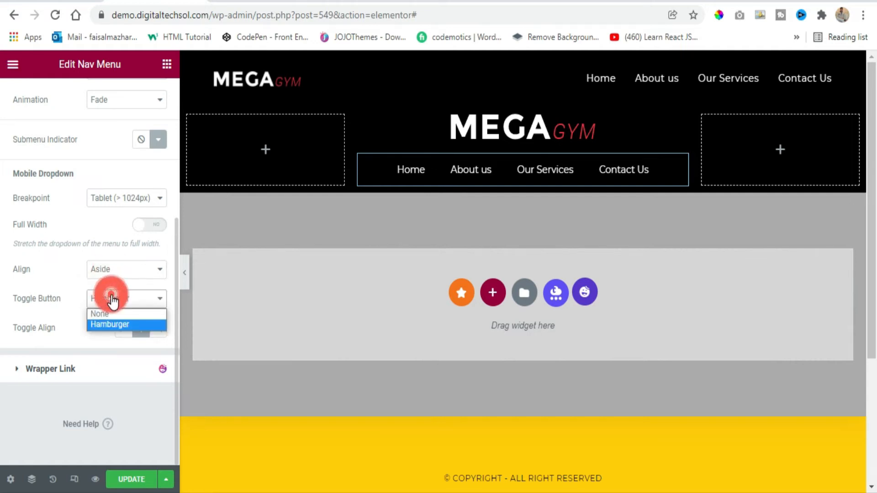
click(122, 238)
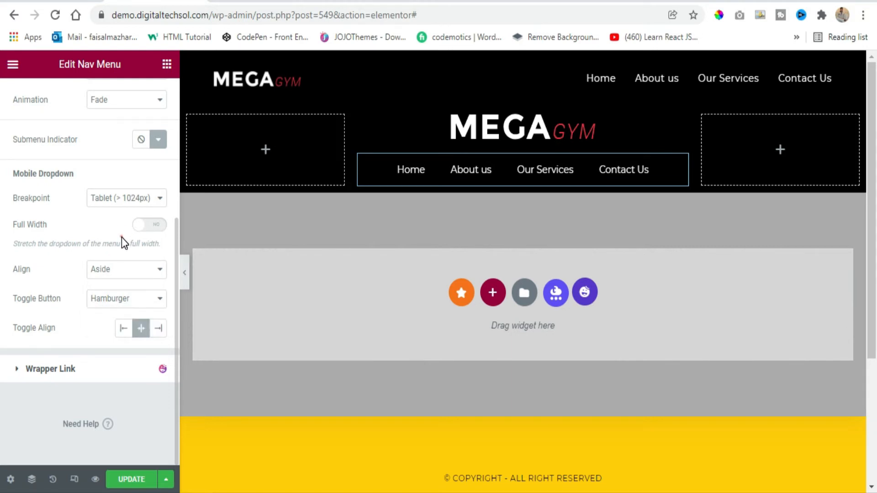
Set the nav menu's hover pointer color to #FFCC00 and preview the hover effect on the menu items.
scroll(122, 237, up, 5)
click(89, 99)
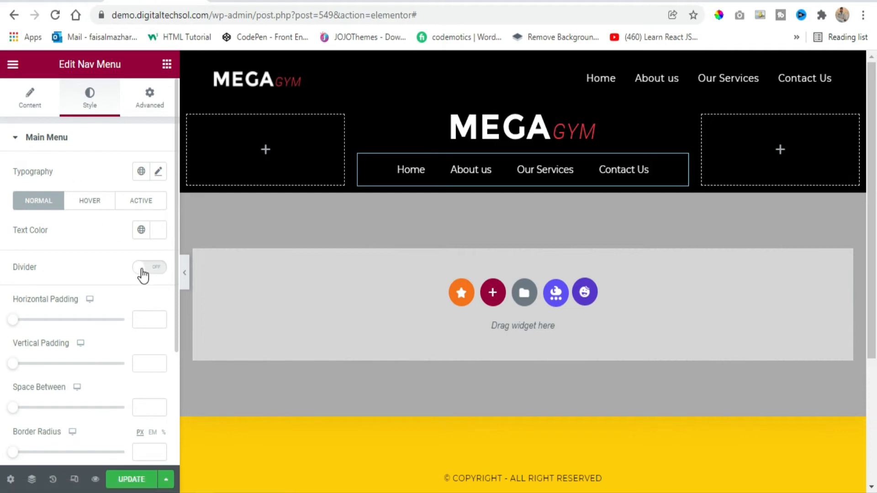
click(89, 200)
click(159, 232)
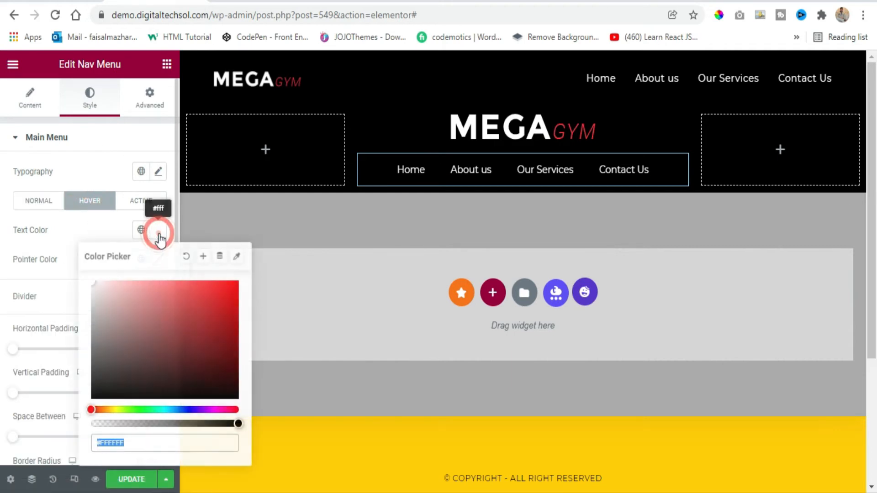
click(158, 229)
click(158, 260)
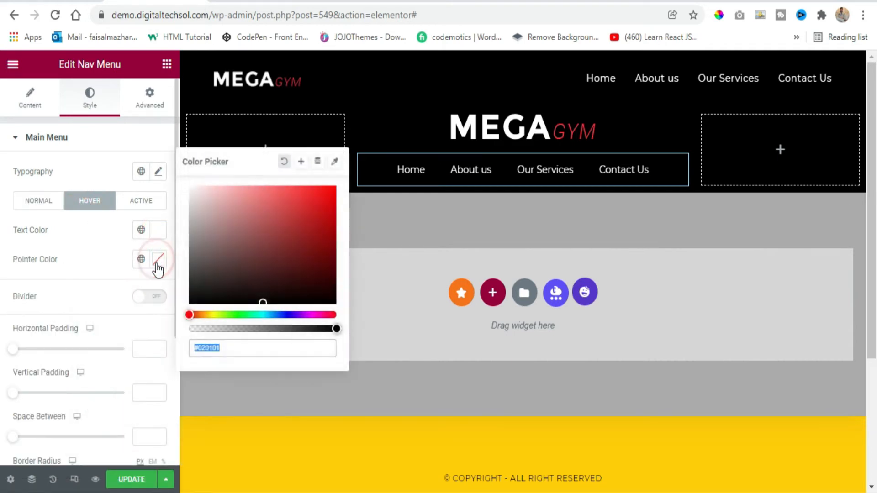
text(ffcc00)
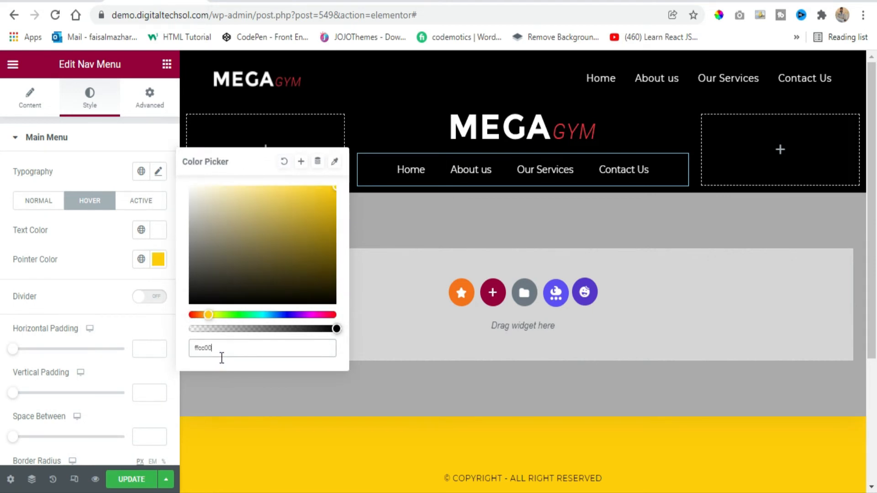
click(141, 258)
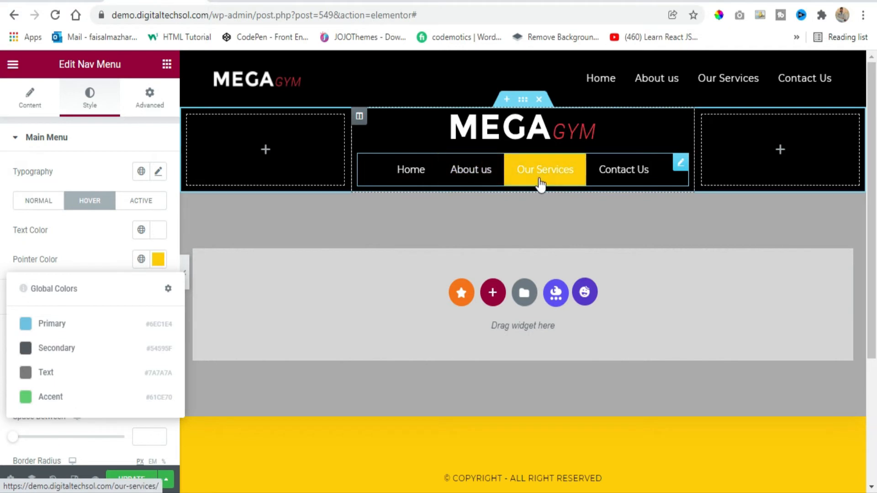
Set the nav menu's hover text color to black (#000000) and open the active-state styles.
click(157, 229)
drag(225, 371, 235, 404)
click(141, 200)
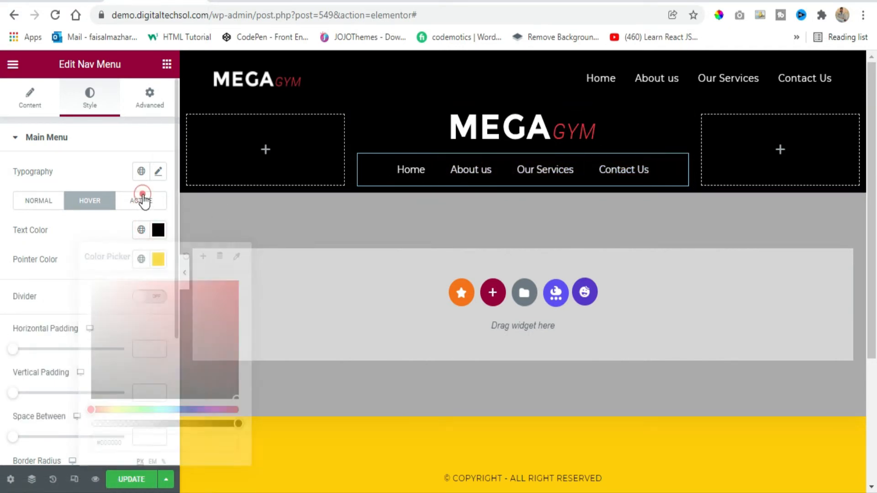
Set the nav menu's active-state pointer color to #FFCC00 and its active text color to black (#000000).
click(158, 259)
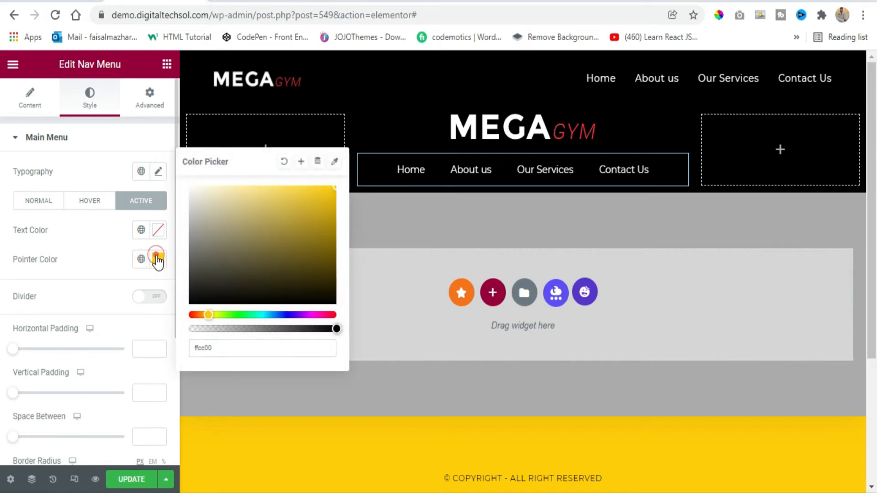
click(157, 230)
drag(220, 334, 241, 406)
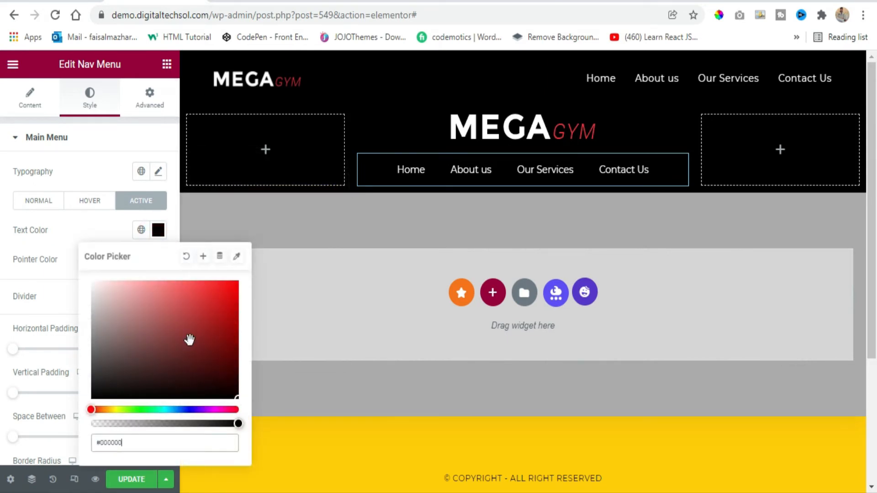
click(161, 231)
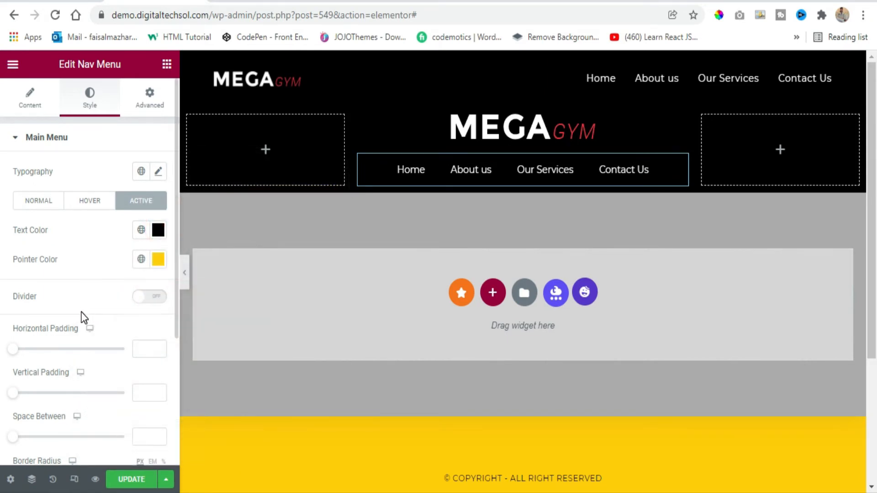
Examine the nav menu's padding and spacing, Dropdown and Toggle Button style options.
scroll(57, 267, down, 3)
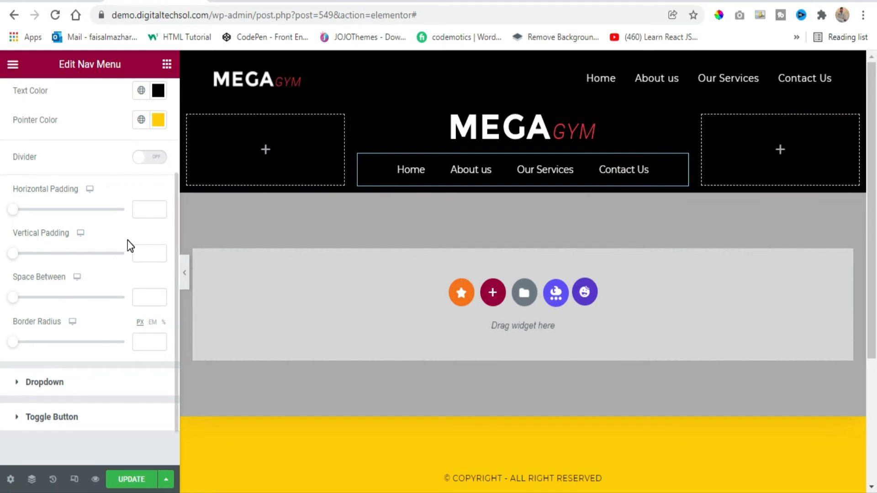
scroll(83, 367, down, 1)
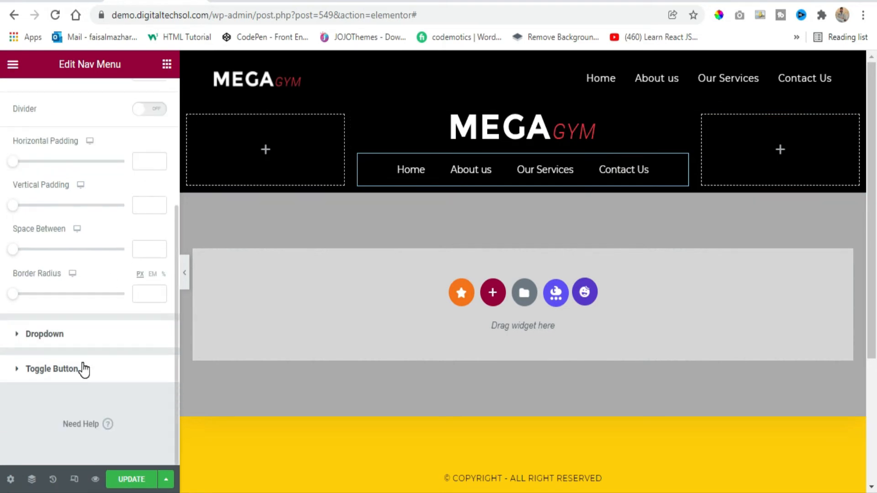
click(51, 340)
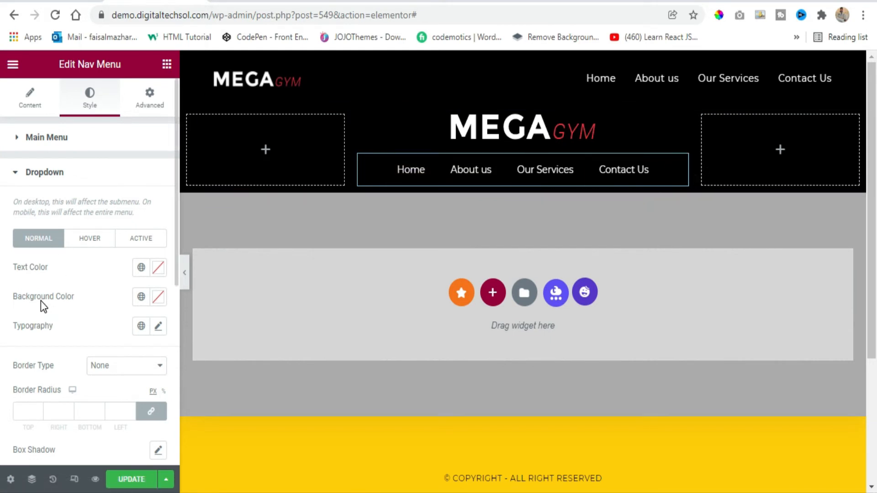
scroll(41, 301, down, 5)
scroll(53, 319, down, 3)
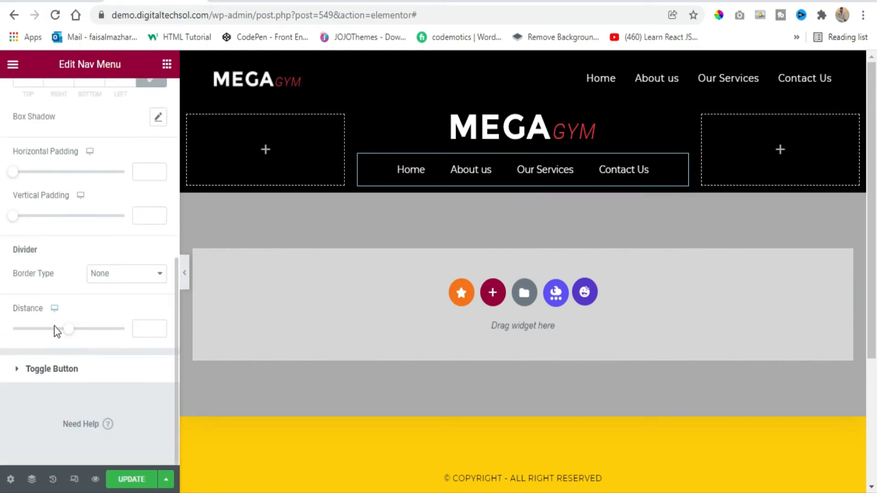
click(53, 370)
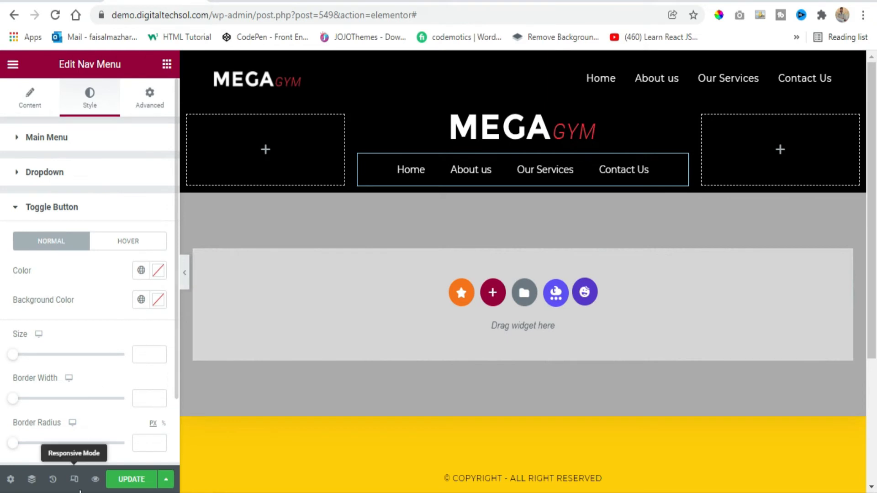
Preview the header at mobile size and test opening and closing its hamburger menu.
click(74, 480)
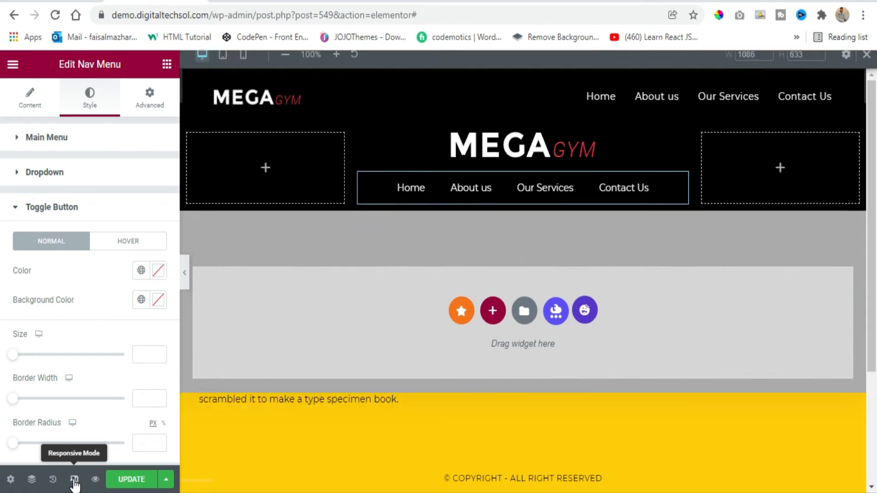
click(243, 65)
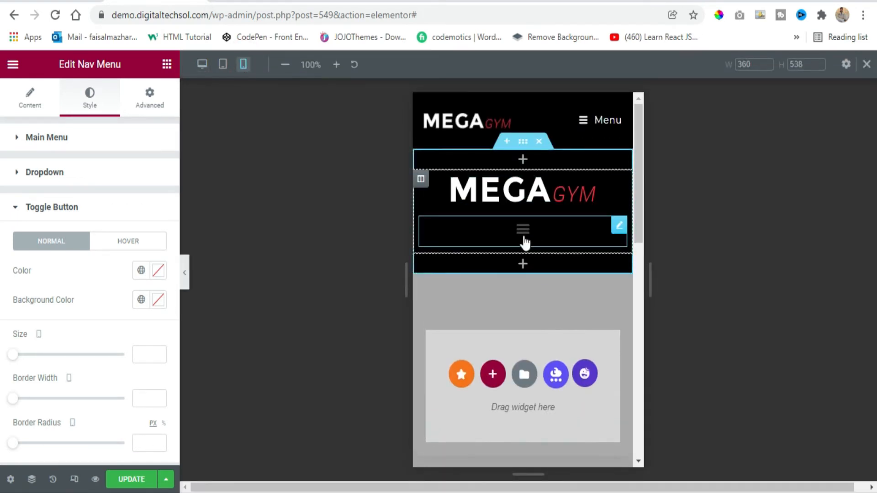
click(523, 237)
click(523, 235)
scroll(71, 325, down, 2)
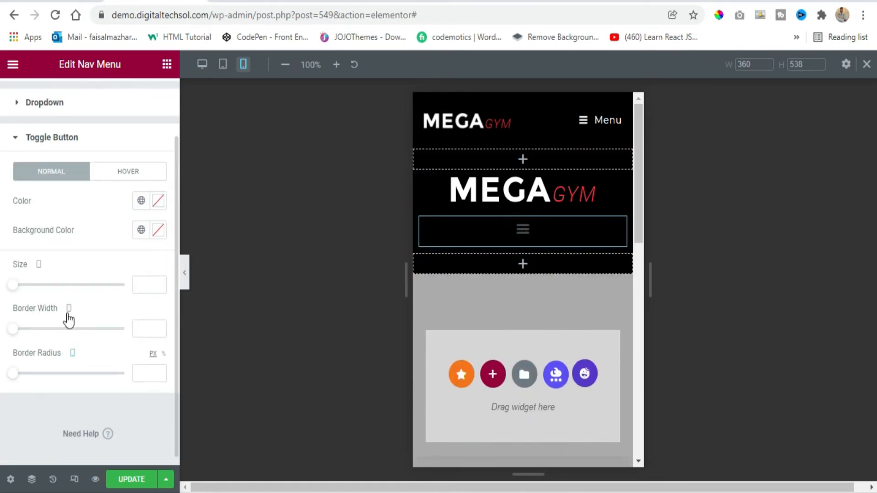
Set the toggle button's background color to yellow (#FFCC00) and its icon color to black (#000000).
click(158, 230)
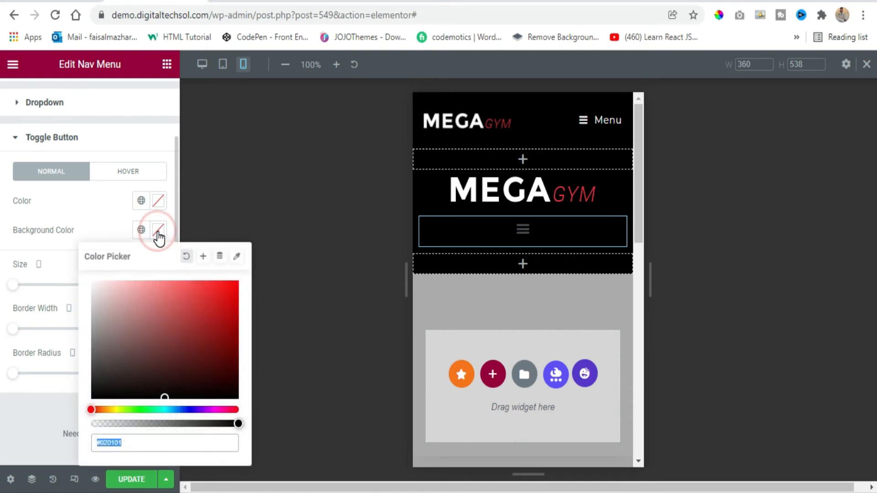
key(ctrl+v)
click(158, 231)
click(157, 201)
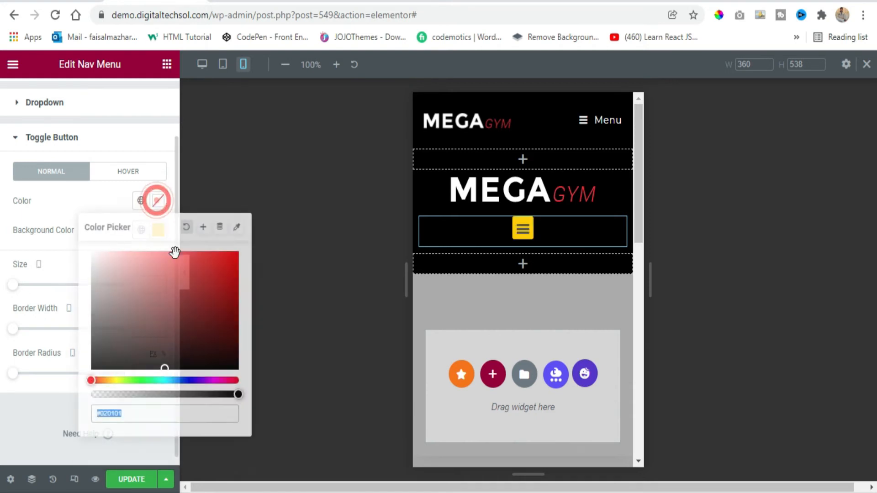
drag(209, 332, 247, 379)
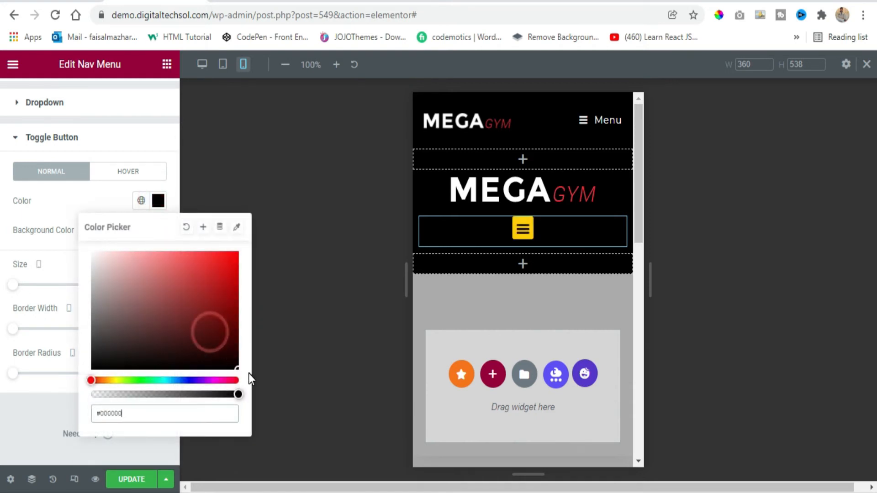
click(158, 201)
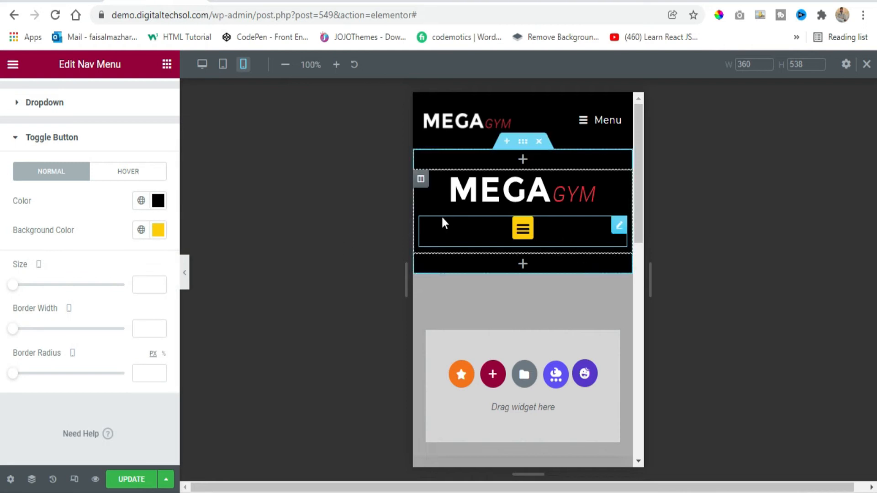
Try a mobile column width of 70% for the column holding the logo and nav menu.
click(422, 183)
click(148, 168)
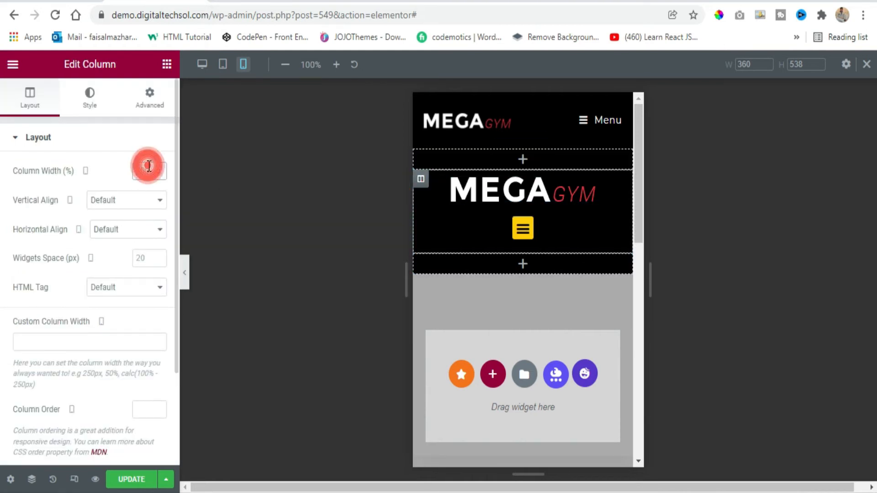
text(70)
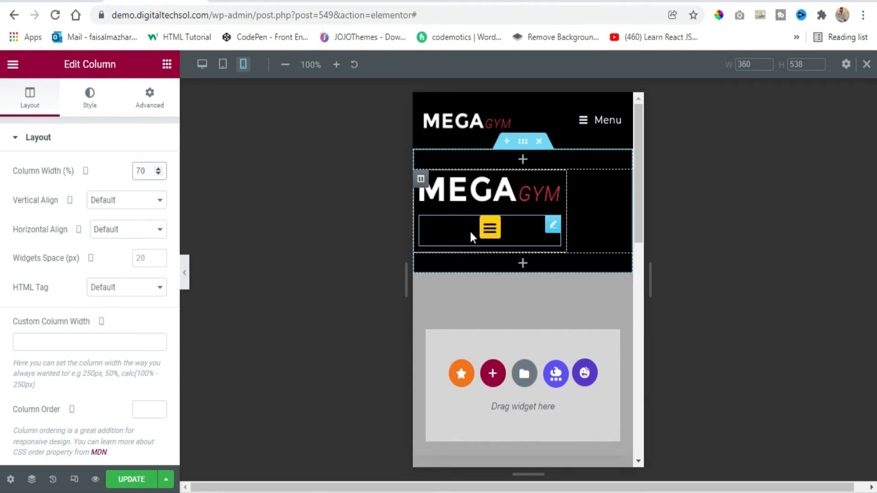
Select the nav menu and check how its mobile dropdown opens and closes within the narrowed column.
click(548, 228)
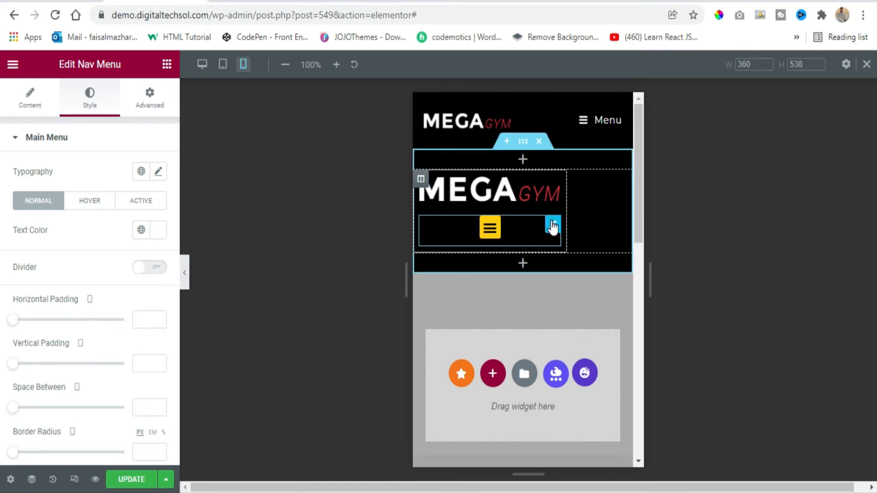
drag(556, 235, 488, 191)
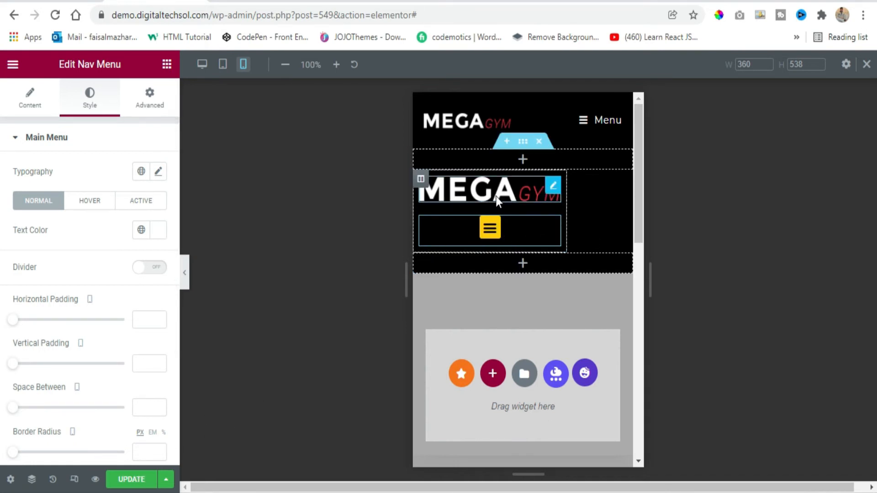
click(485, 235)
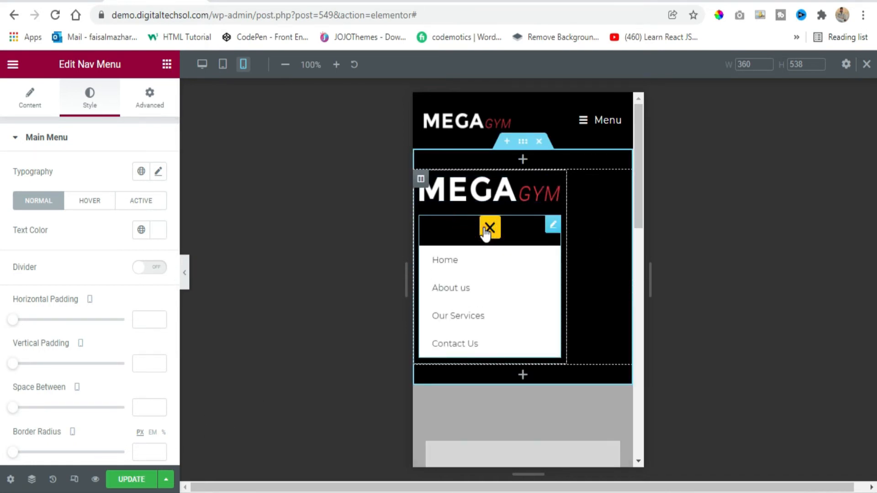
click(486, 234)
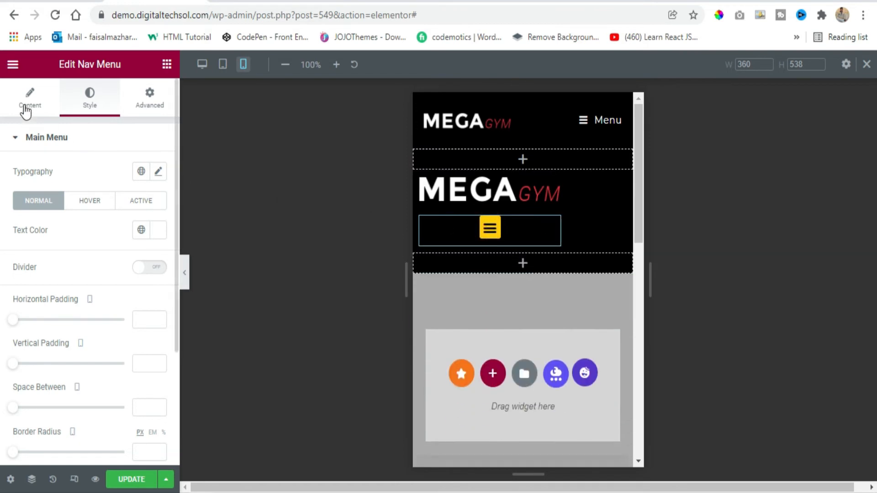
Turn on Full Width for the nav menu's mobile dropdown and test the hamburger toggle.
click(21, 95)
scroll(81, 296, down, 5)
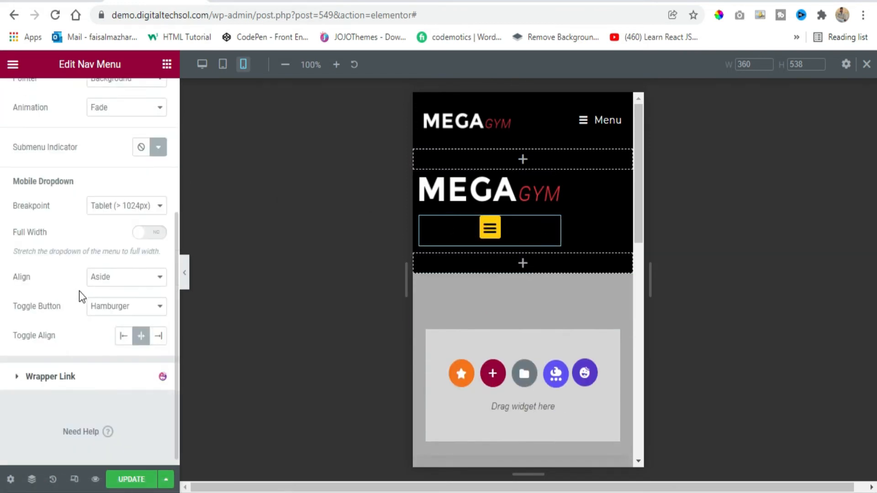
click(157, 232)
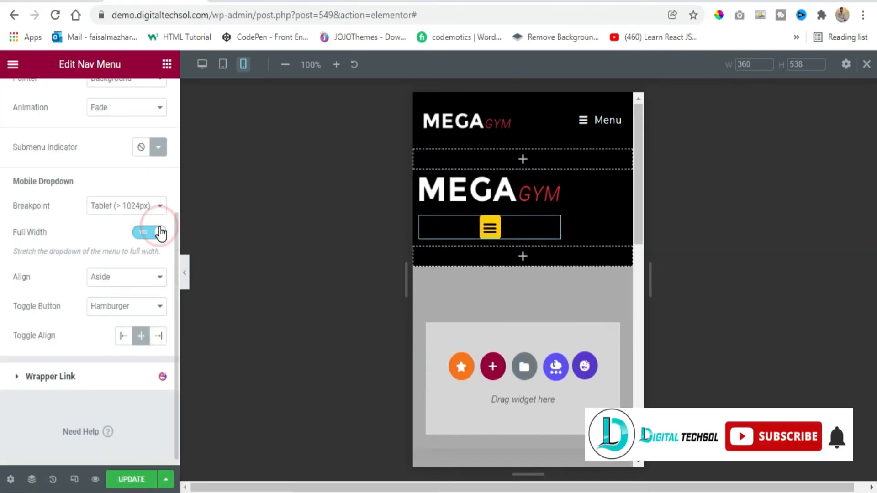
click(492, 238)
click(489, 235)
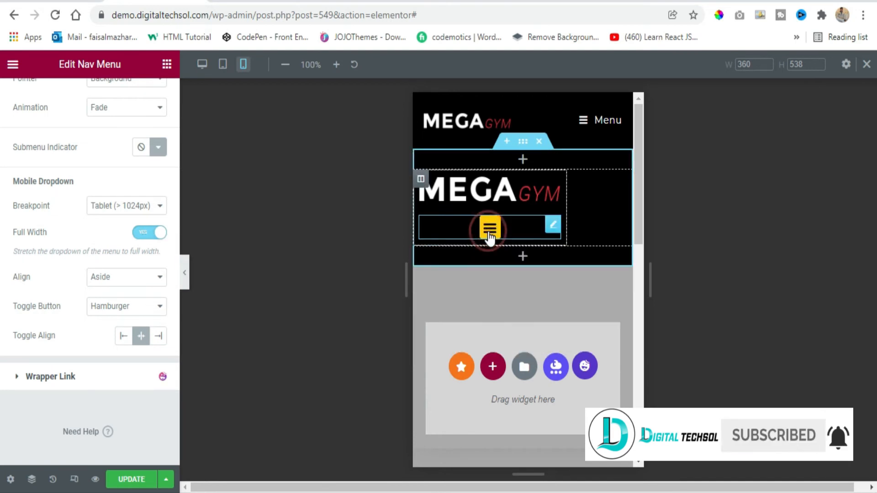
Set the logo and menu column's mobile width to 100%, return to the desktop view and update the template.
click(422, 179)
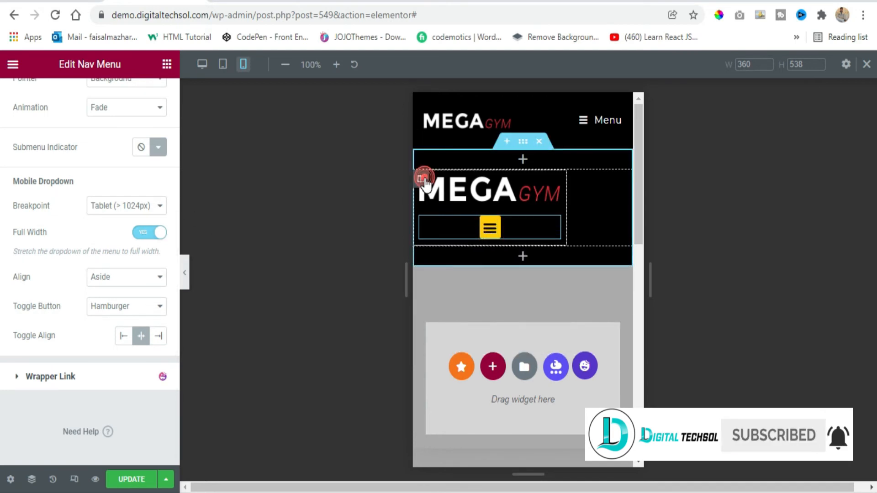
double_click(139, 172)
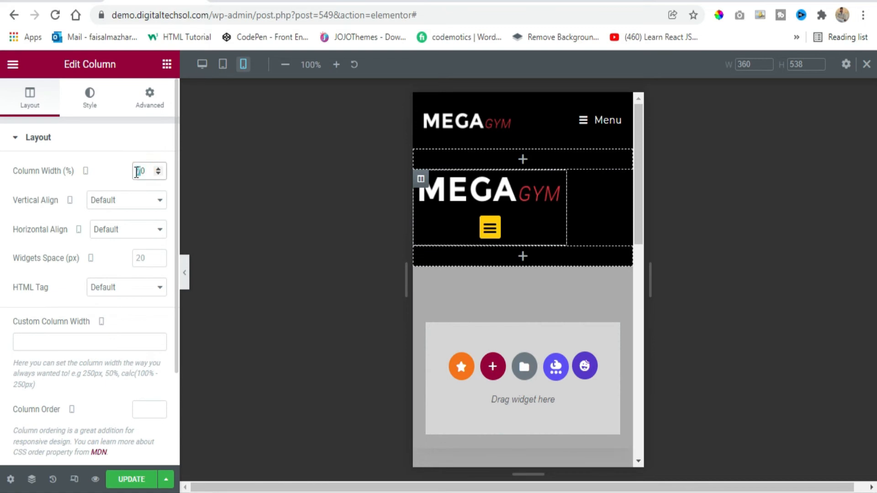
text(100)
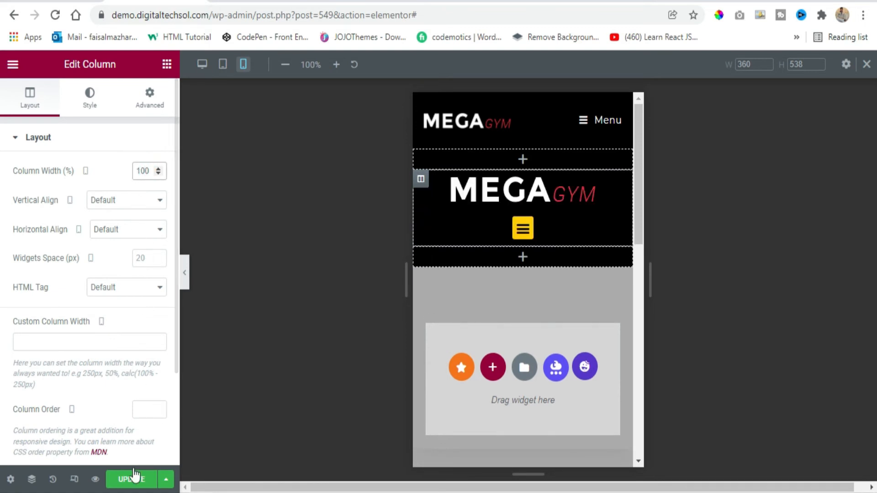
click(202, 65)
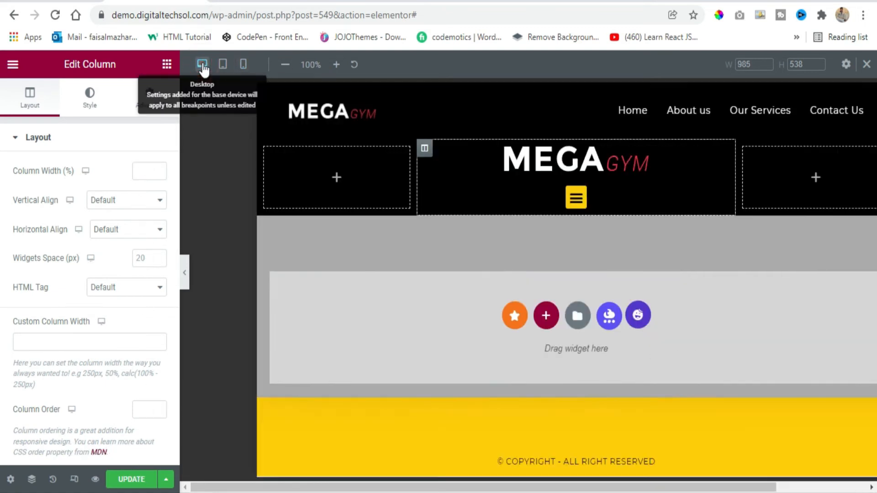
click(142, 480)
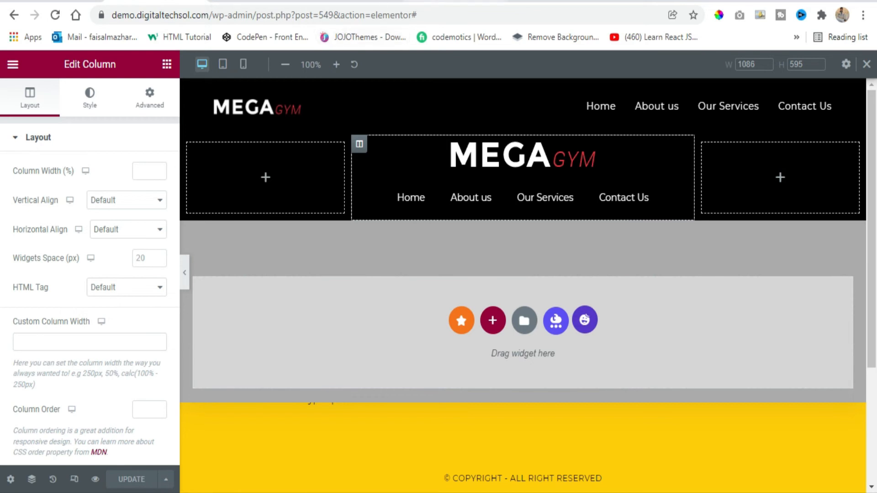
Reload the site's home page to check its header, and review the custom headers listed in My Library.
click(436, 2)
key(F5)
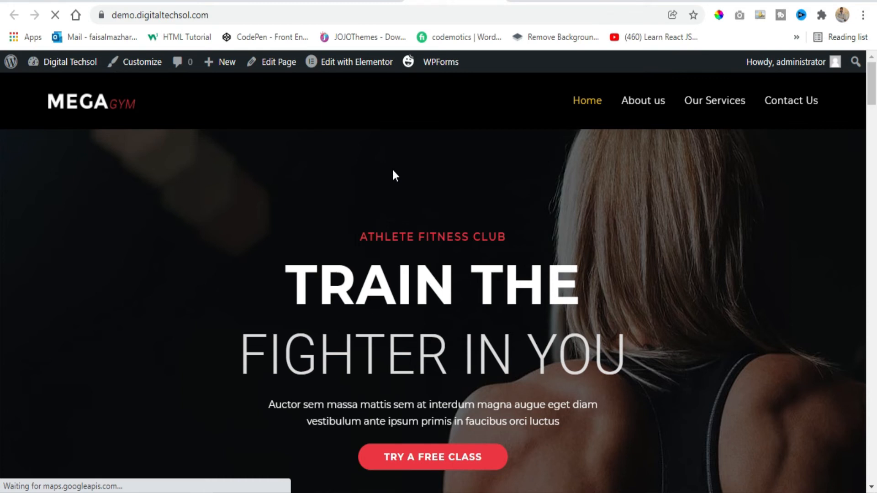
click(19, 1)
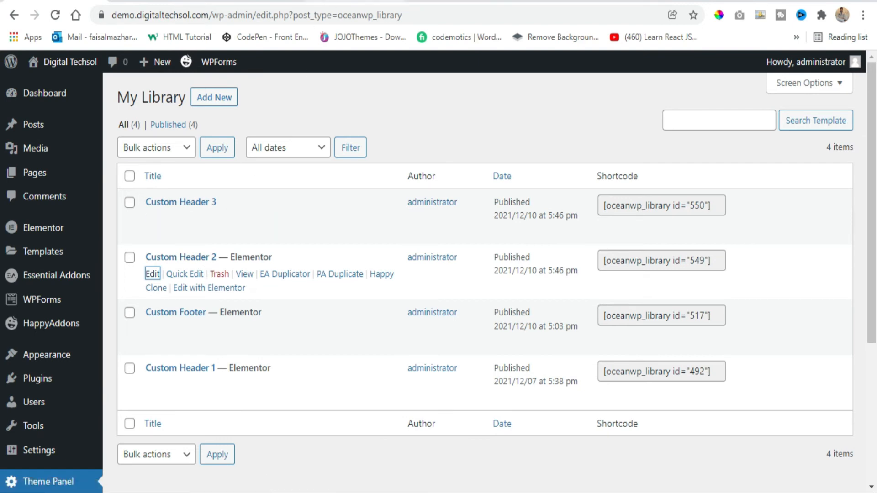
click(462, 1)
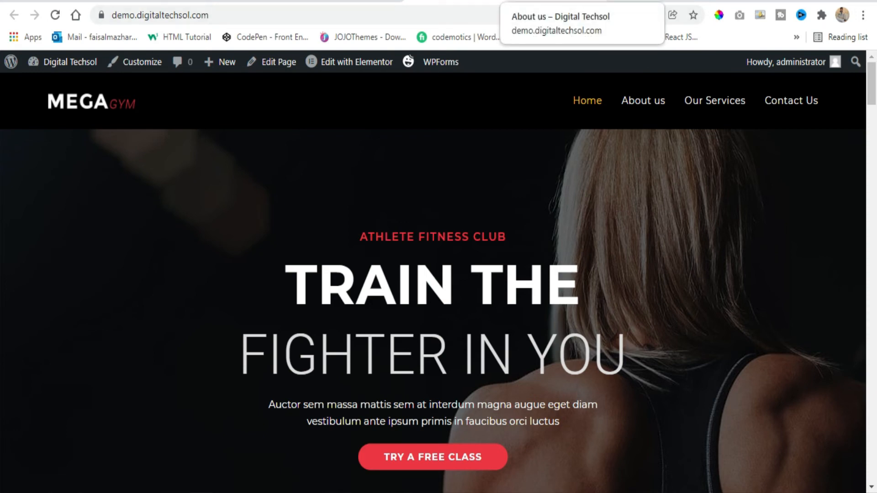
Open the About us page for editing in WordPress and go to its OceanWP Settings.
click(555, 1)
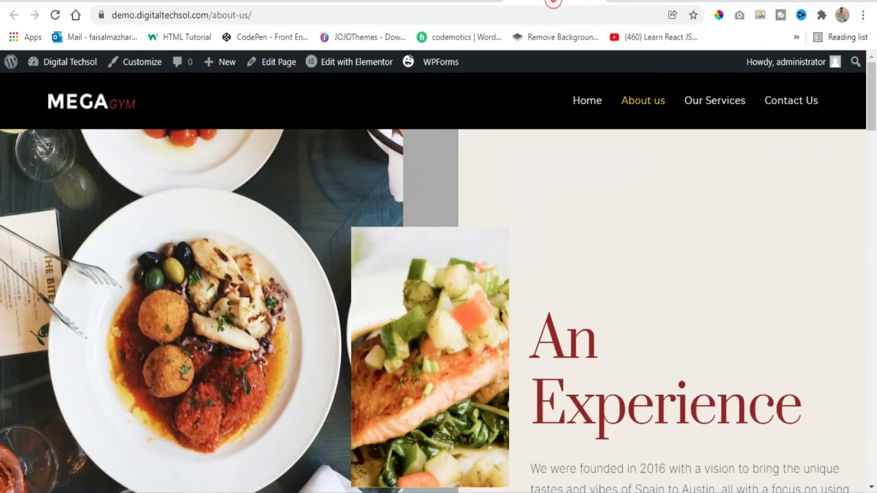
click(270, 63)
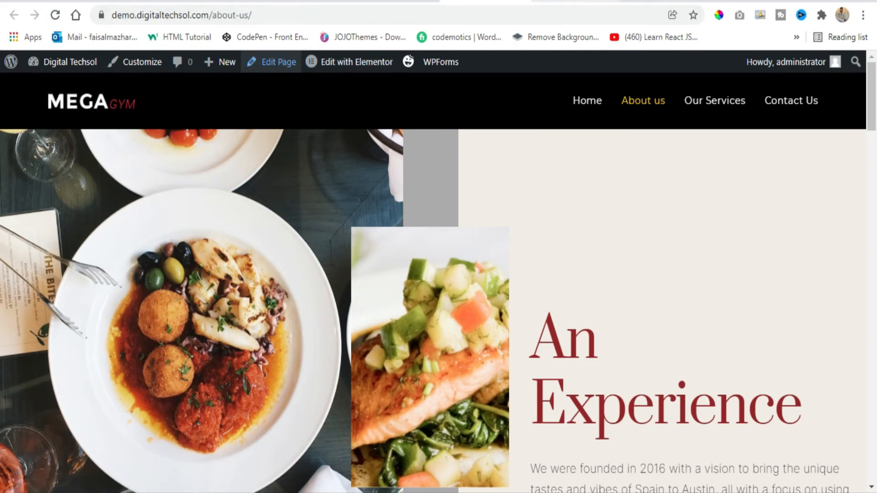
scroll(352, 190, down, 5)
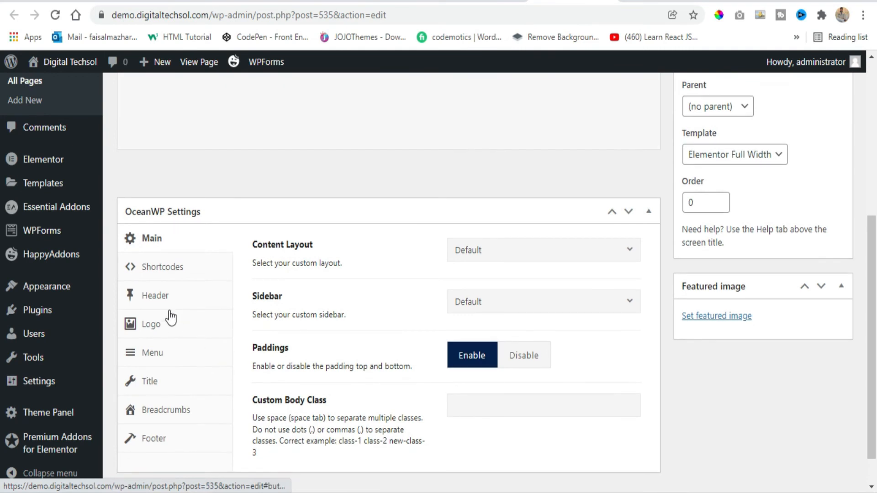
Set the About us page's Header Style to Custom Header with the template Custom Header 1, and update the page.
click(163, 295)
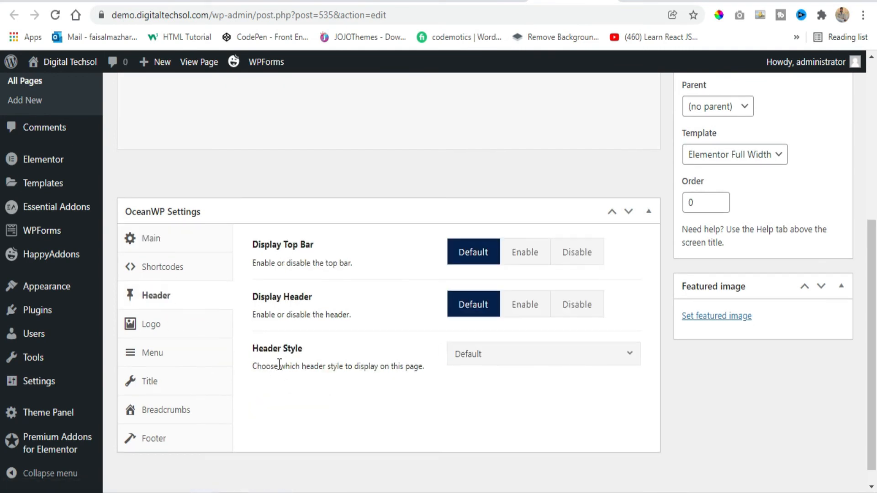
click(556, 363)
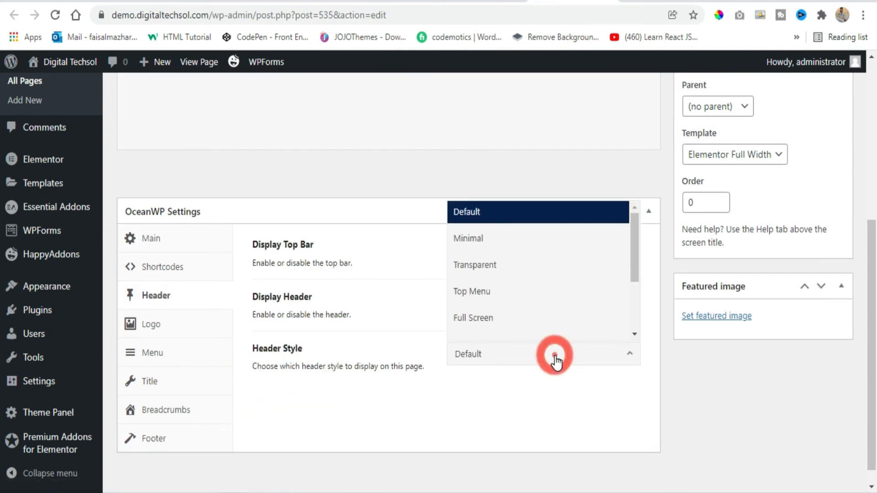
scroll(552, 274, down, 3)
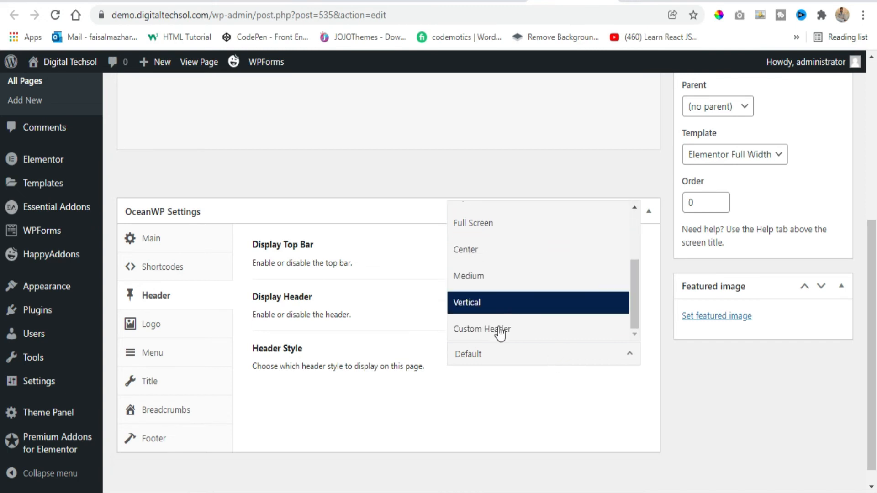
click(496, 336)
click(508, 403)
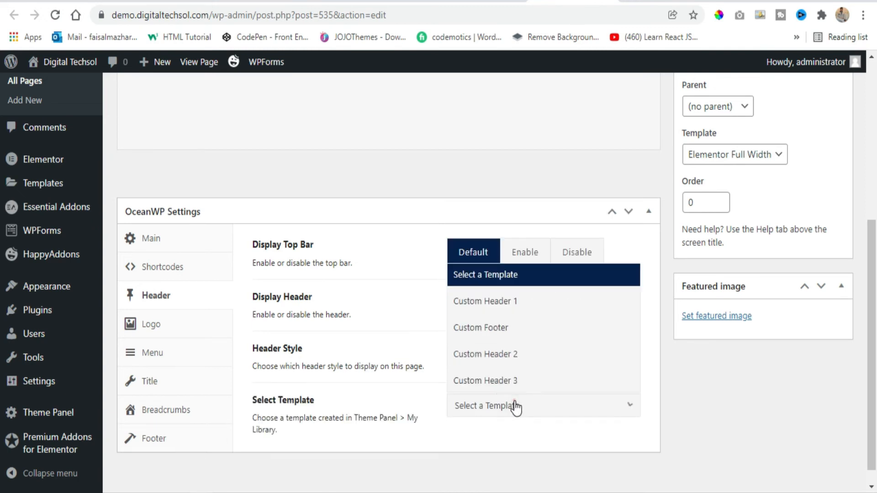
scroll(525, 365, down, 1)
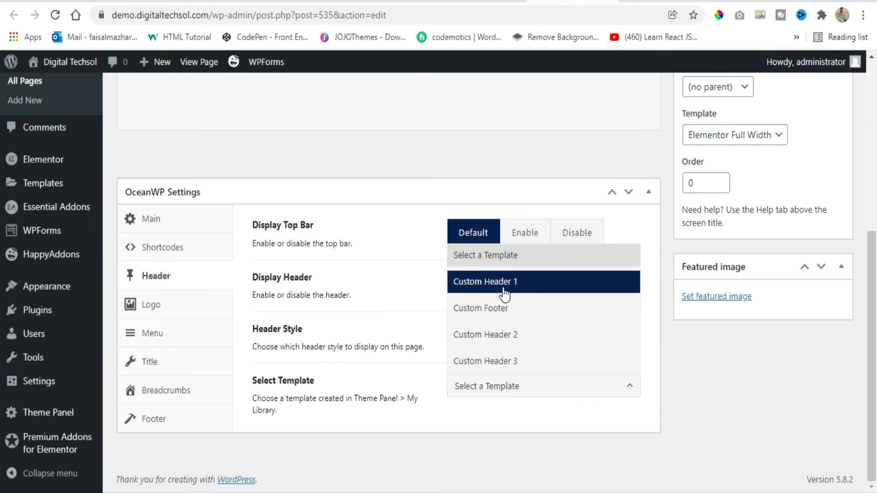
click(483, 293)
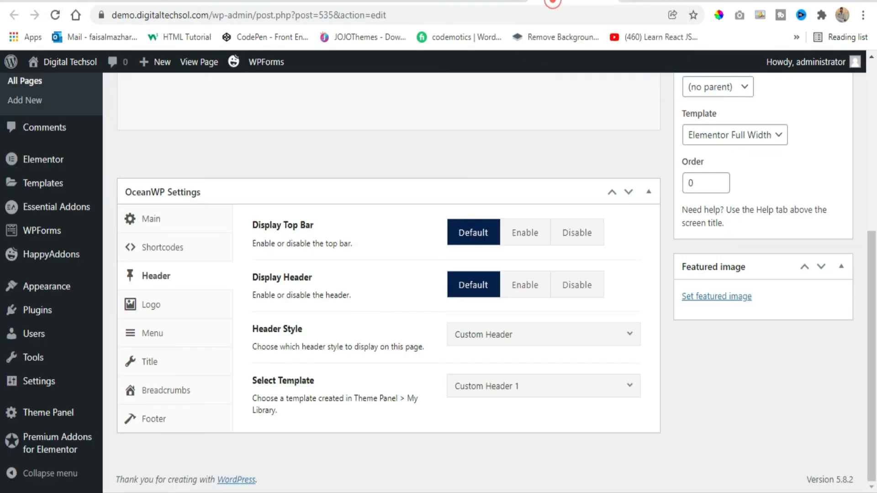
scroll(570, 404, up, 7)
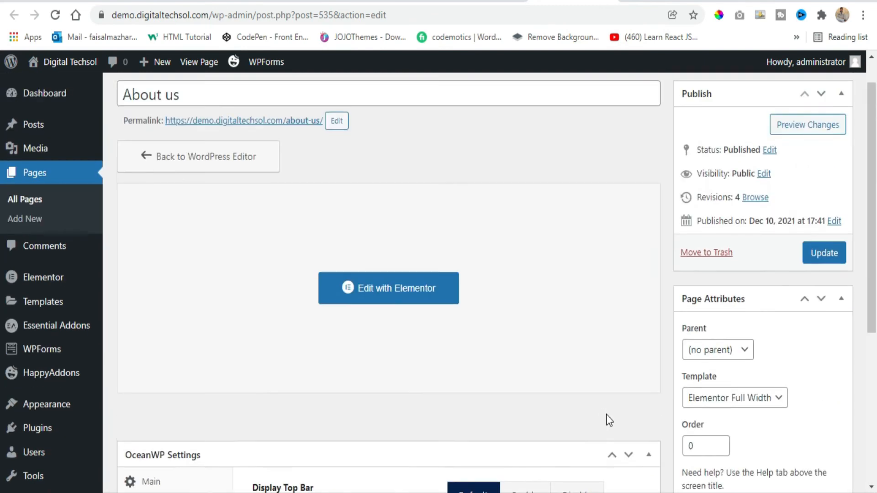
click(824, 268)
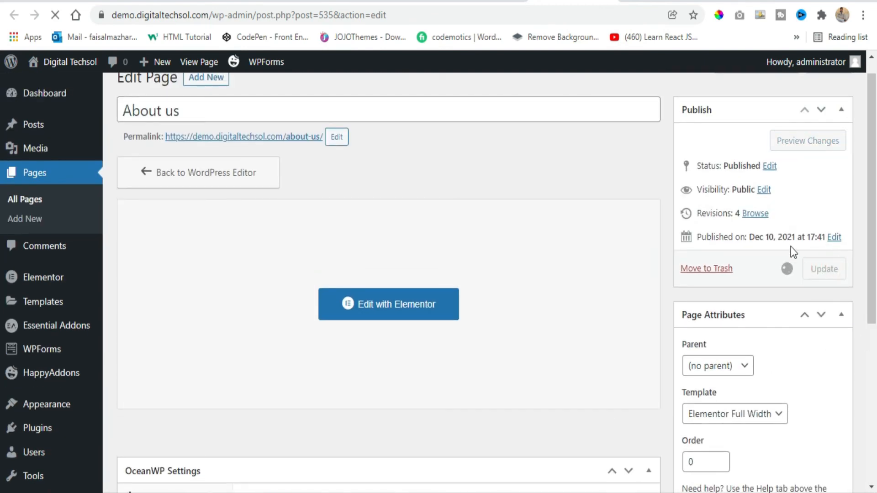
Check the header on the live About us page and compare it with the home page's header.
scroll(665, 81, down, 6)
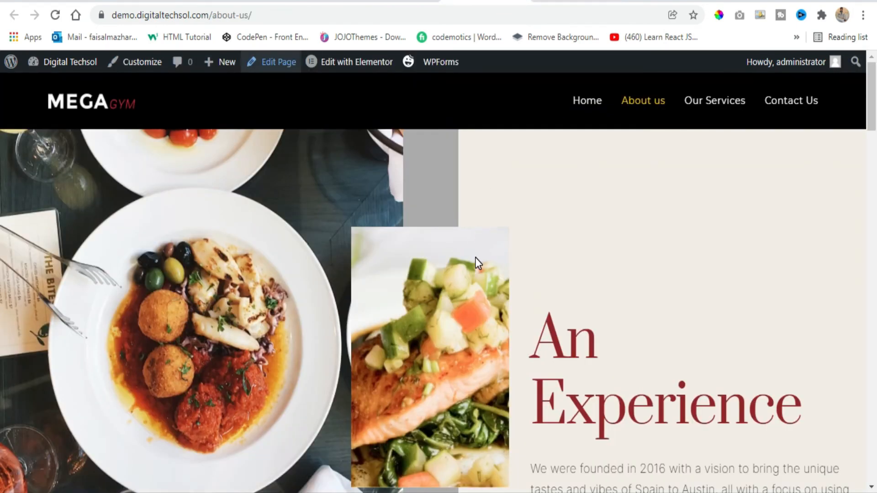
scroll(476, 258, down, 9)
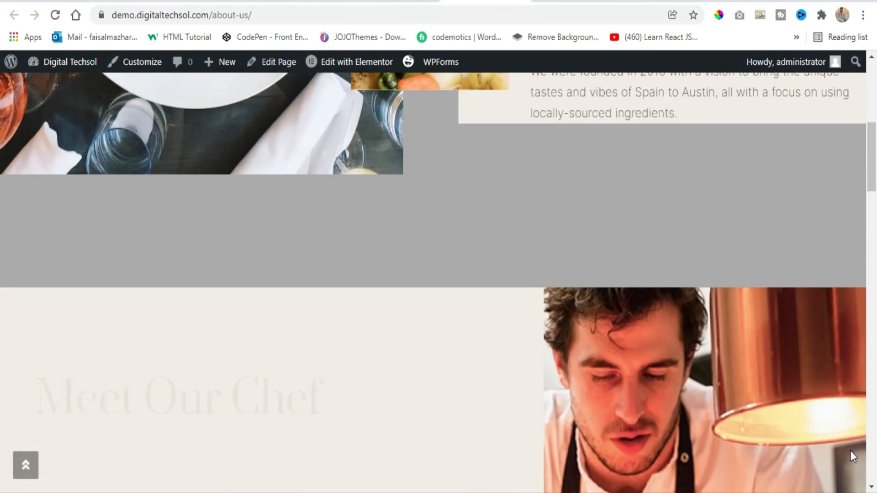
scroll(571, 283, up, 6)
scroll(572, 282, up, 2)
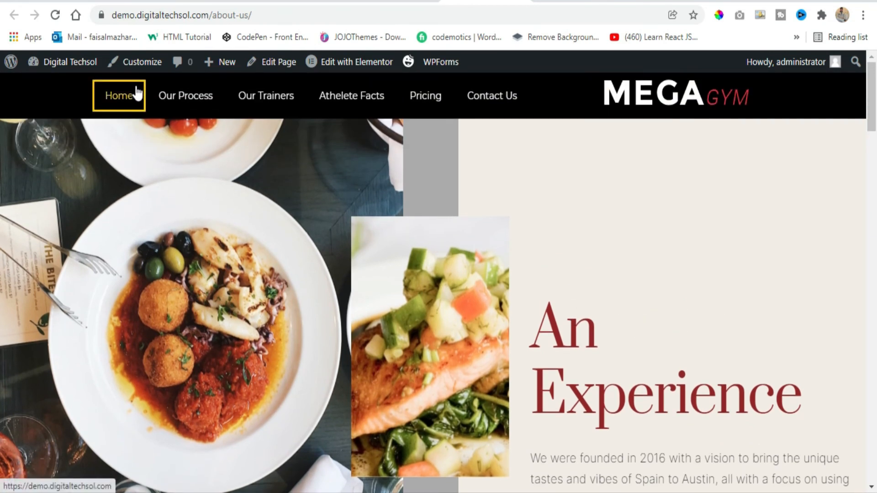
click(405, 1)
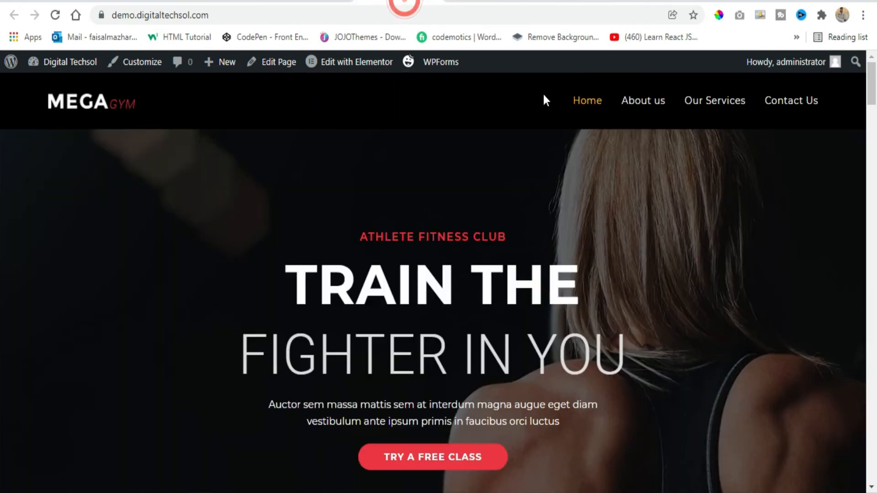
click(469, 4)
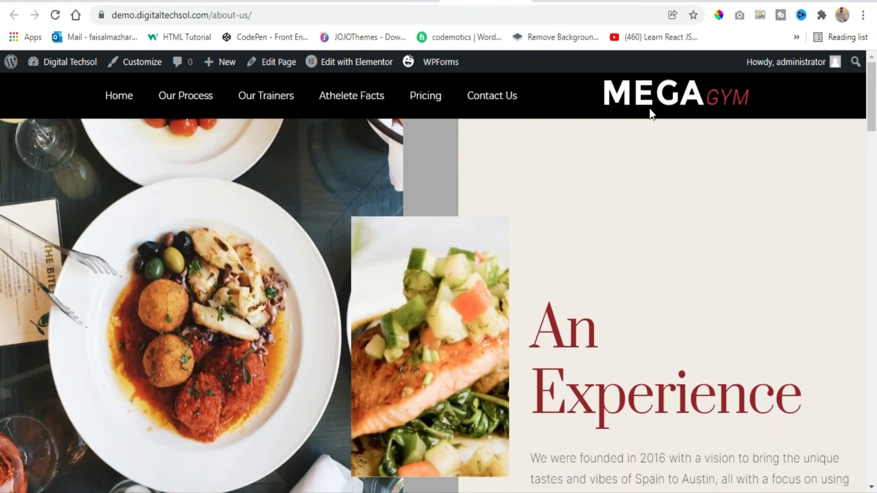
Open the Our Services page for editing in WordPress and go to its OceanWP Settings.
click(660, 2)
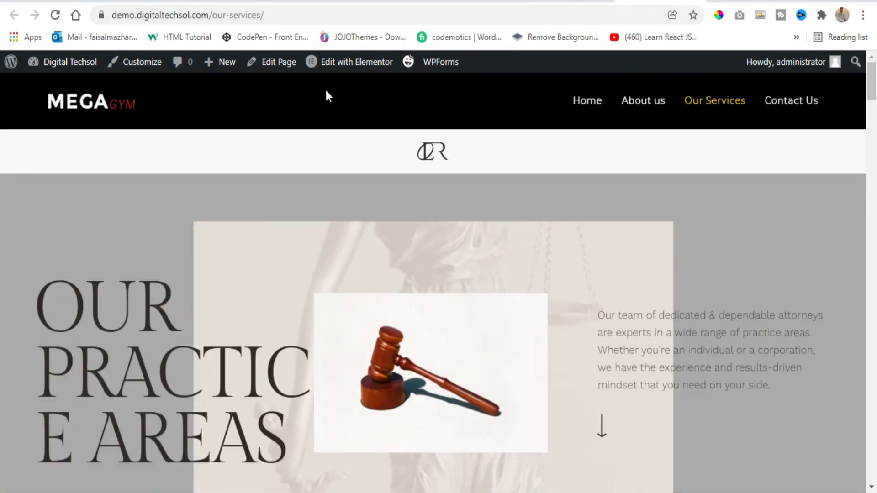
right_click(268, 67)
click(302, 67)
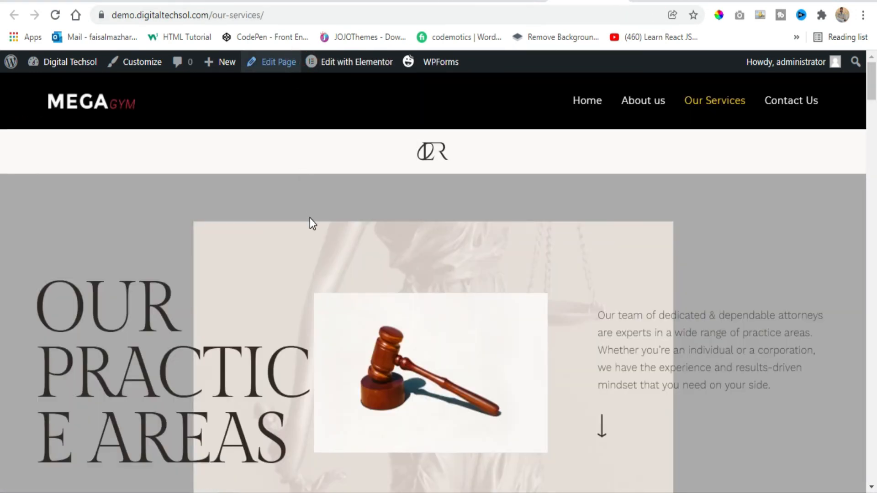
click(668, 2)
scroll(396, 258, down, 4)
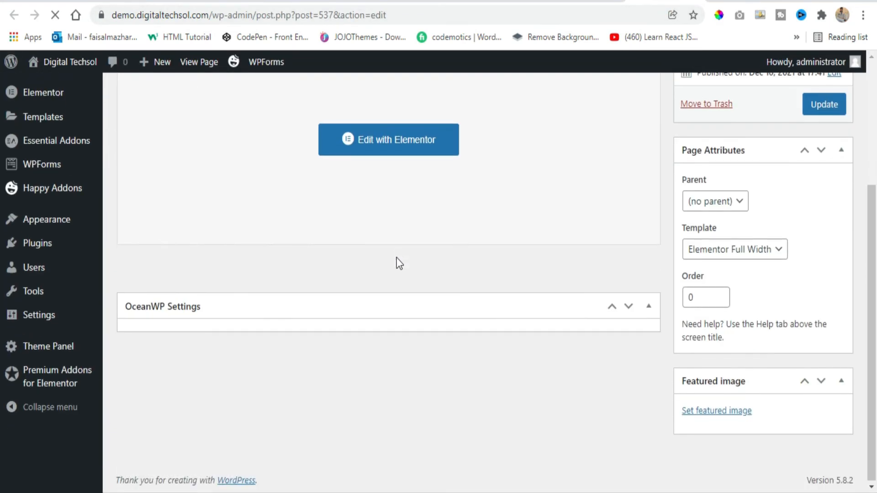
scroll(294, 287, down, 3)
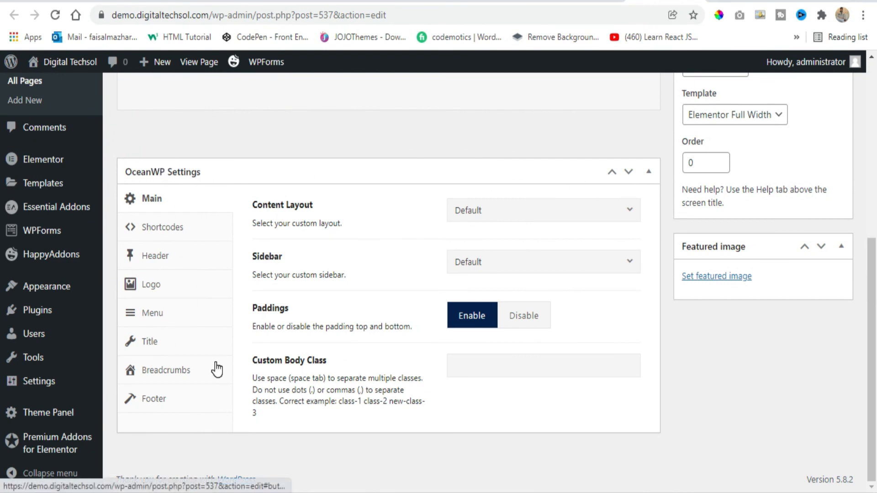
Set the Our Services page's Header Style to Custom Header with the template Custom Header 2, and update the page.
click(173, 352)
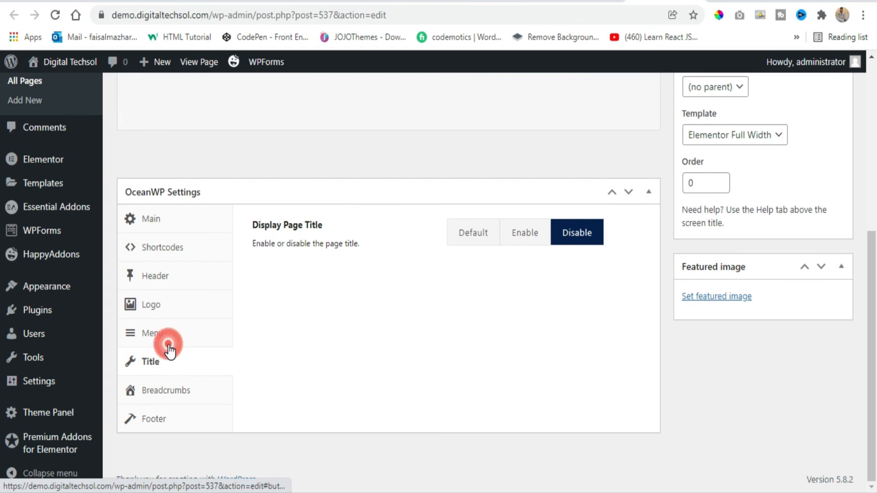
click(163, 284)
click(515, 336)
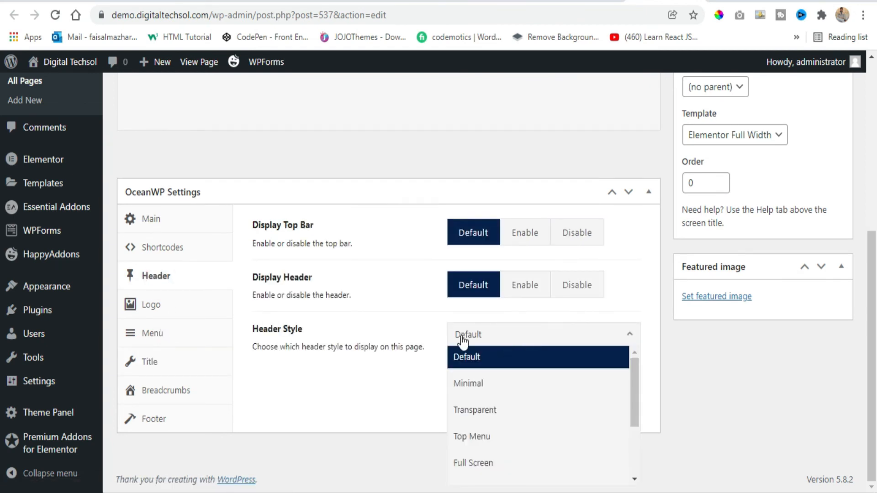
scroll(490, 407, down, 2)
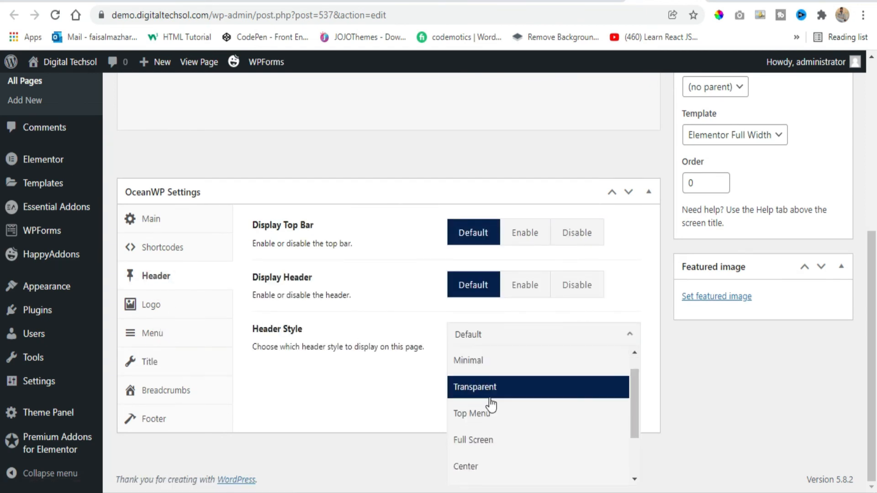
click(502, 477)
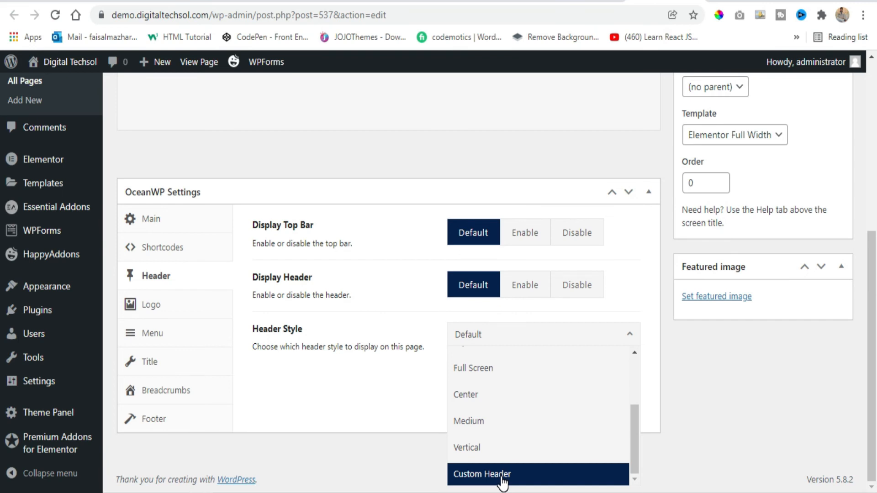
click(502, 477)
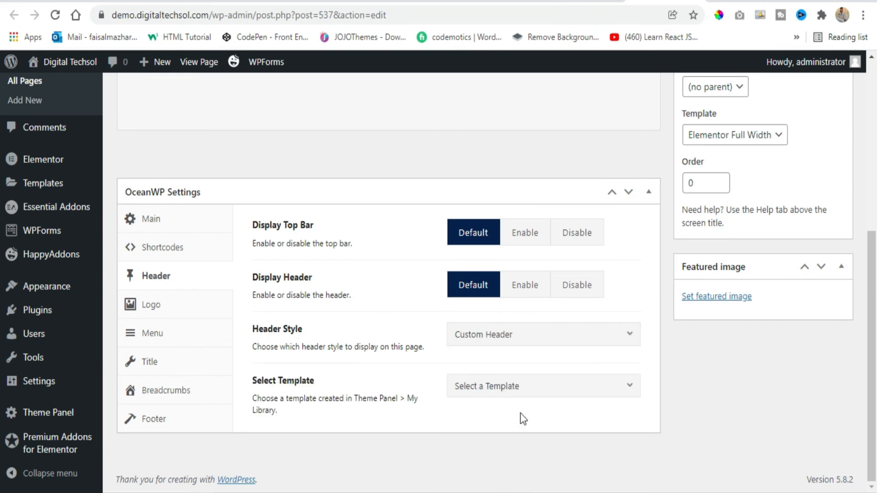
click(521, 386)
click(508, 340)
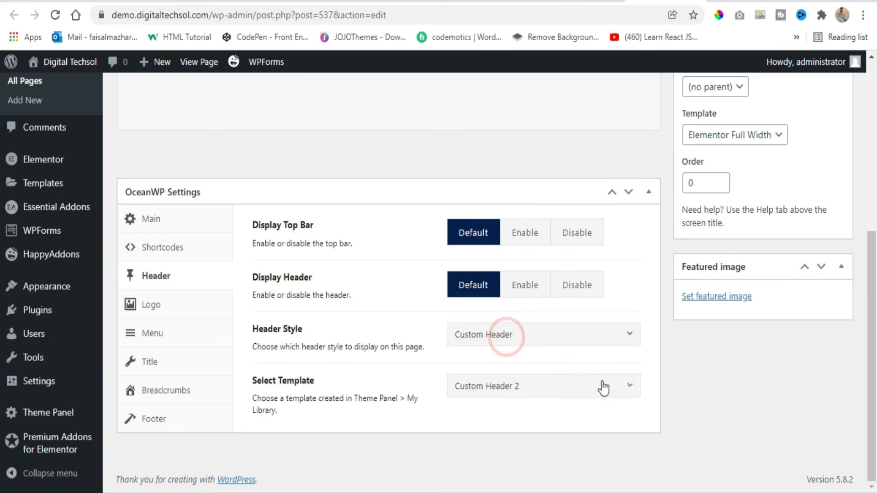
scroll(617, 388, up, 7)
click(820, 279)
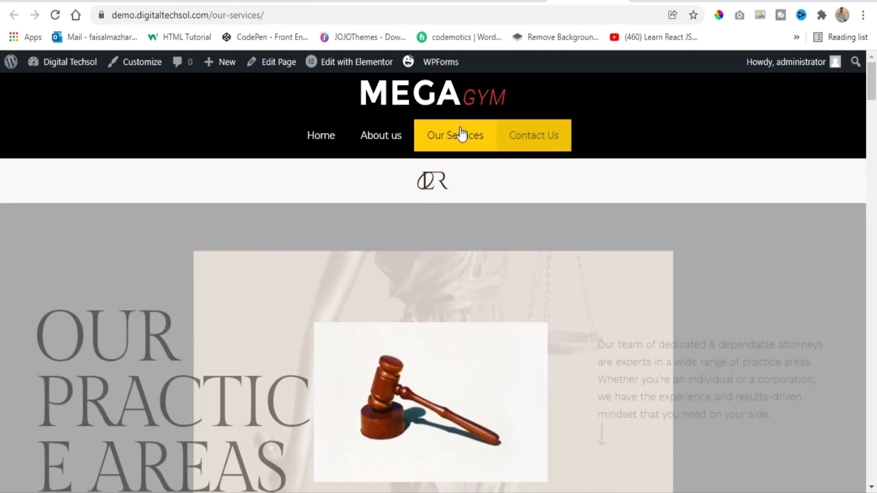
Compare the headers and addresses of the live home, About us and Our Services pages.
click(538, 4)
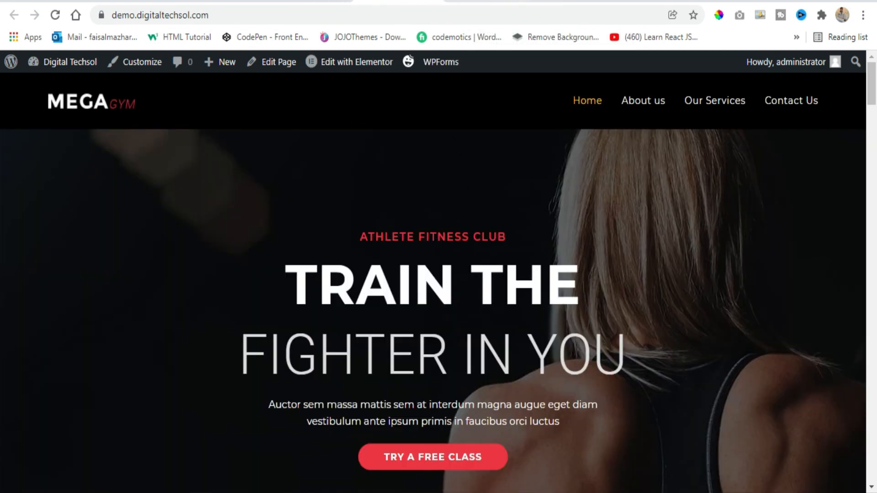
click(234, 16)
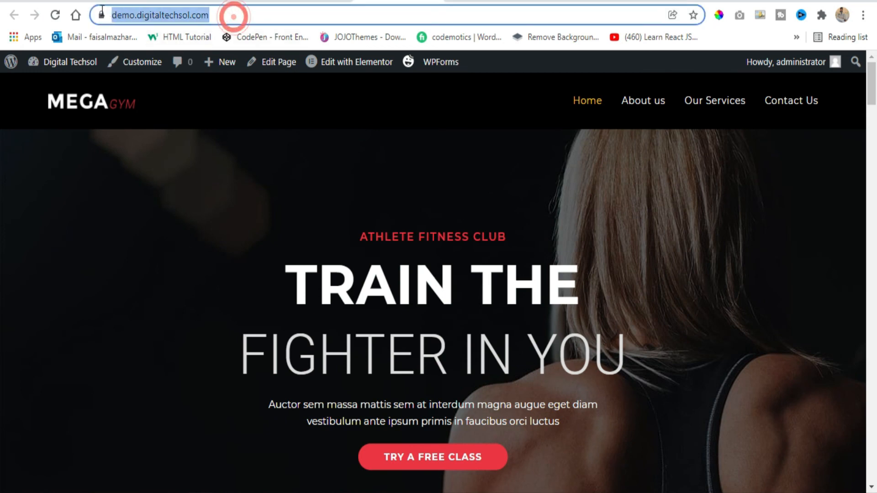
click(442, 7)
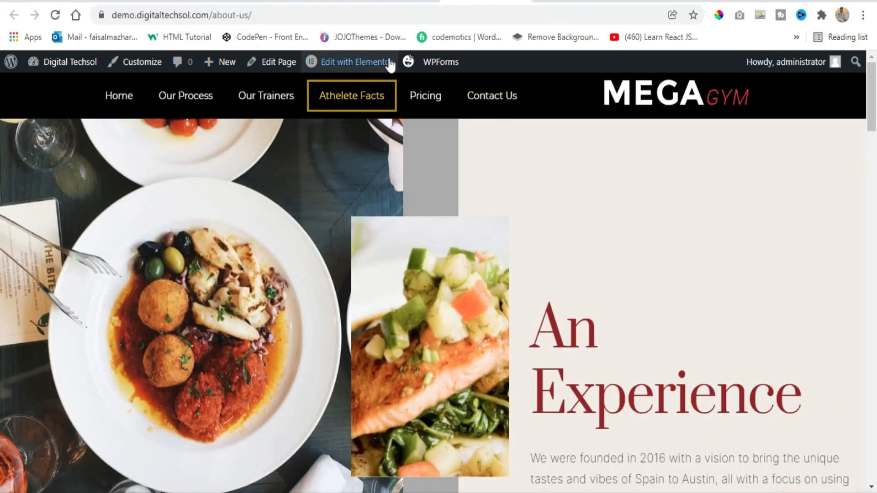
click(295, 15)
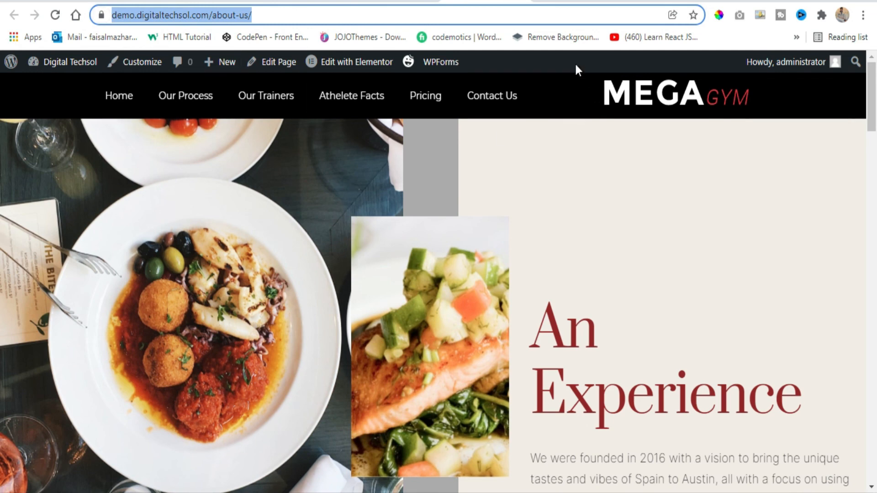
click(577, 2)
drag(399, 10, 109, 15)
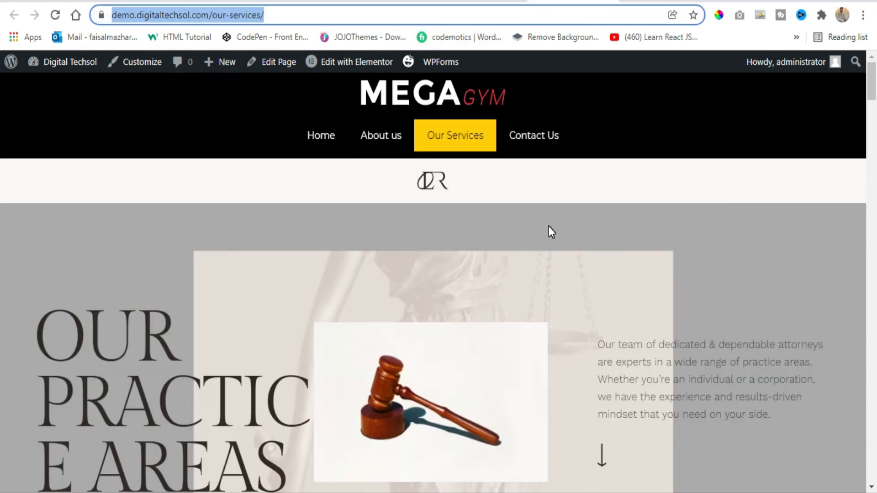